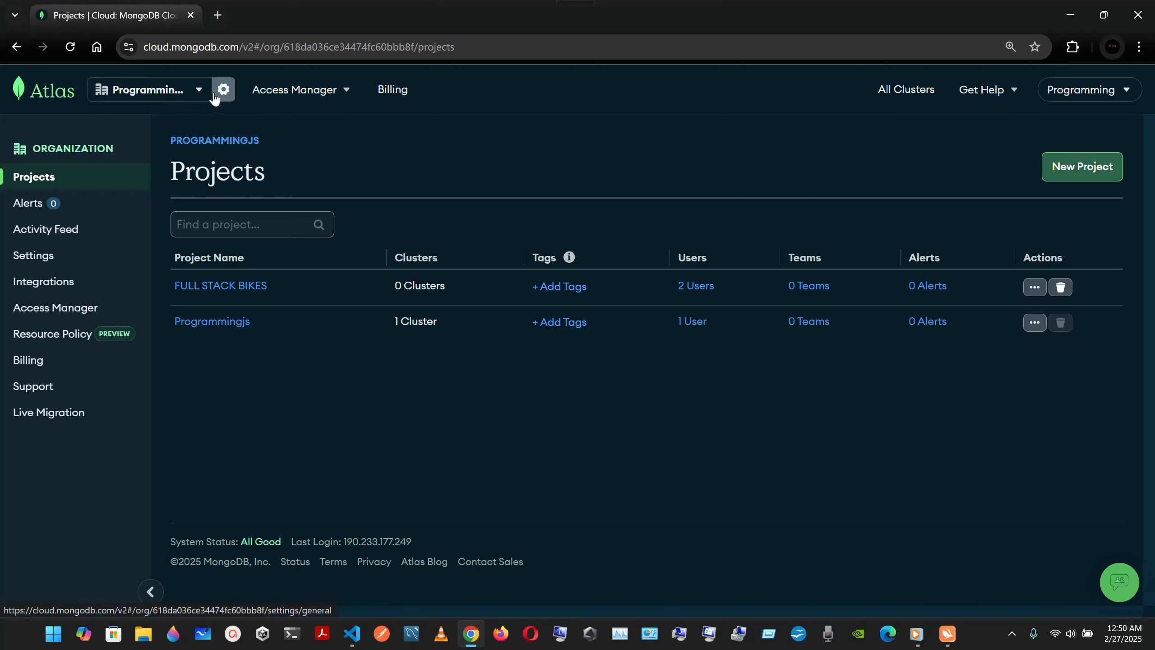
Step: Return to the ProgrammingJS organization's projects through the All Organizations list
click(196, 91)
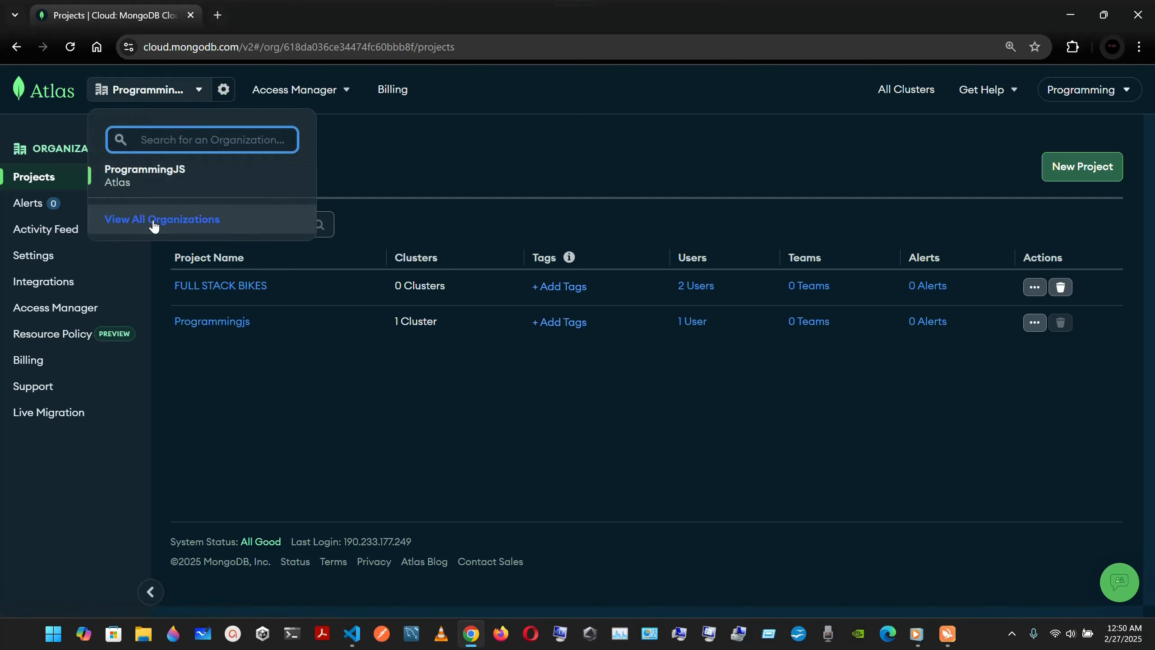
click(182, 219)
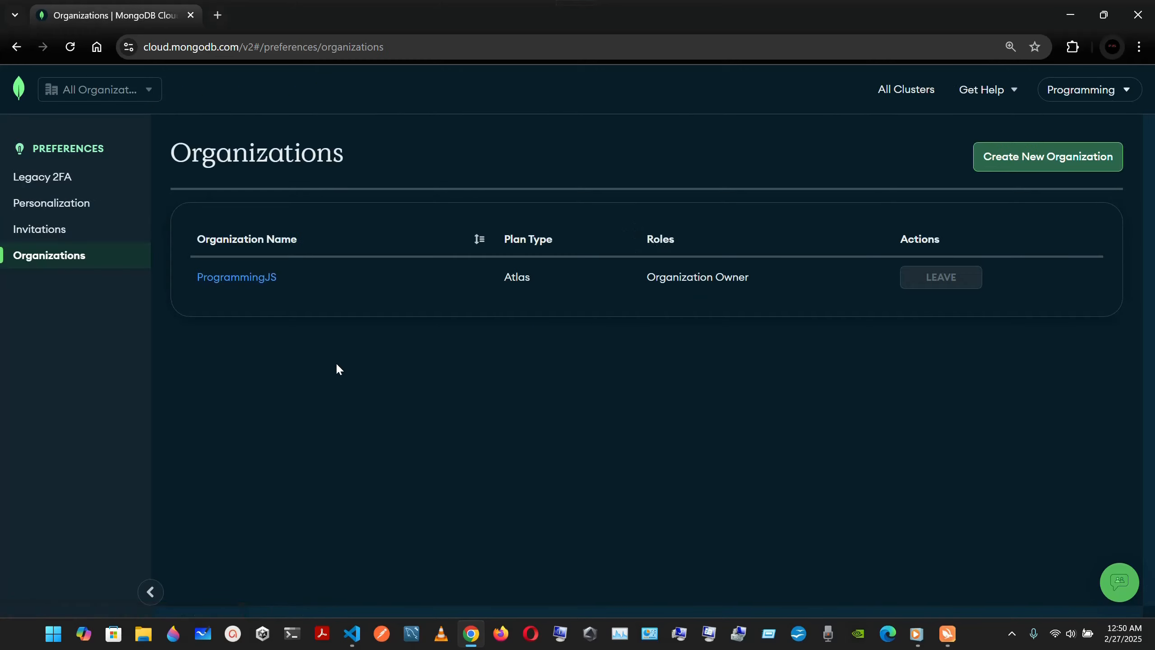
click(240, 279)
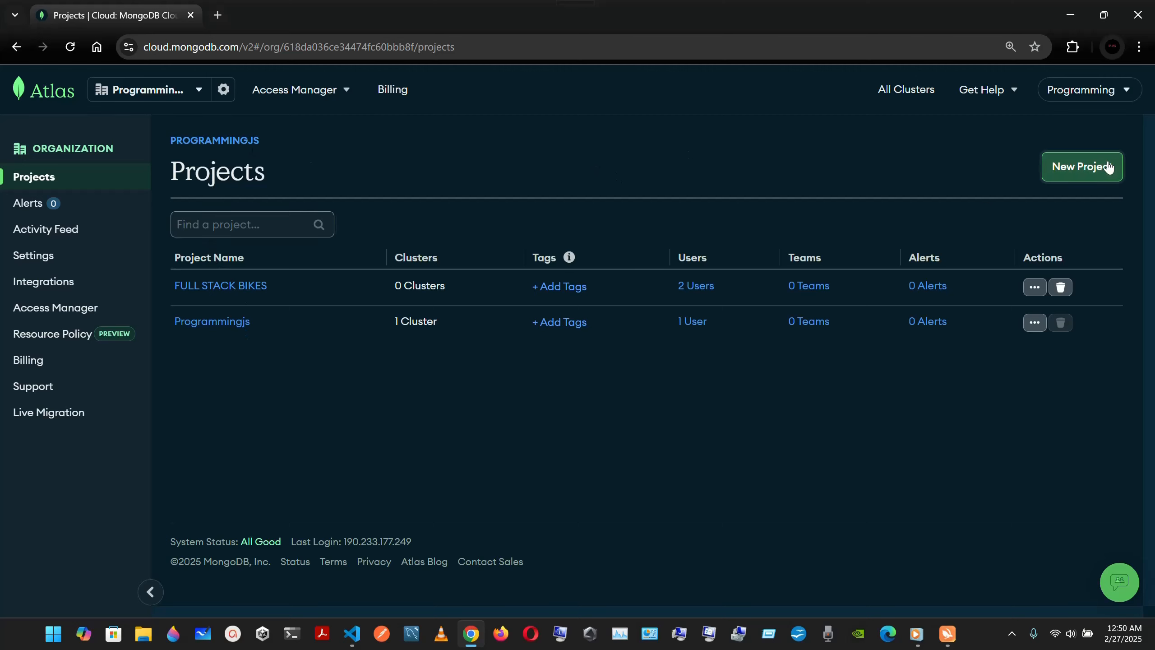
click(1090, 173)
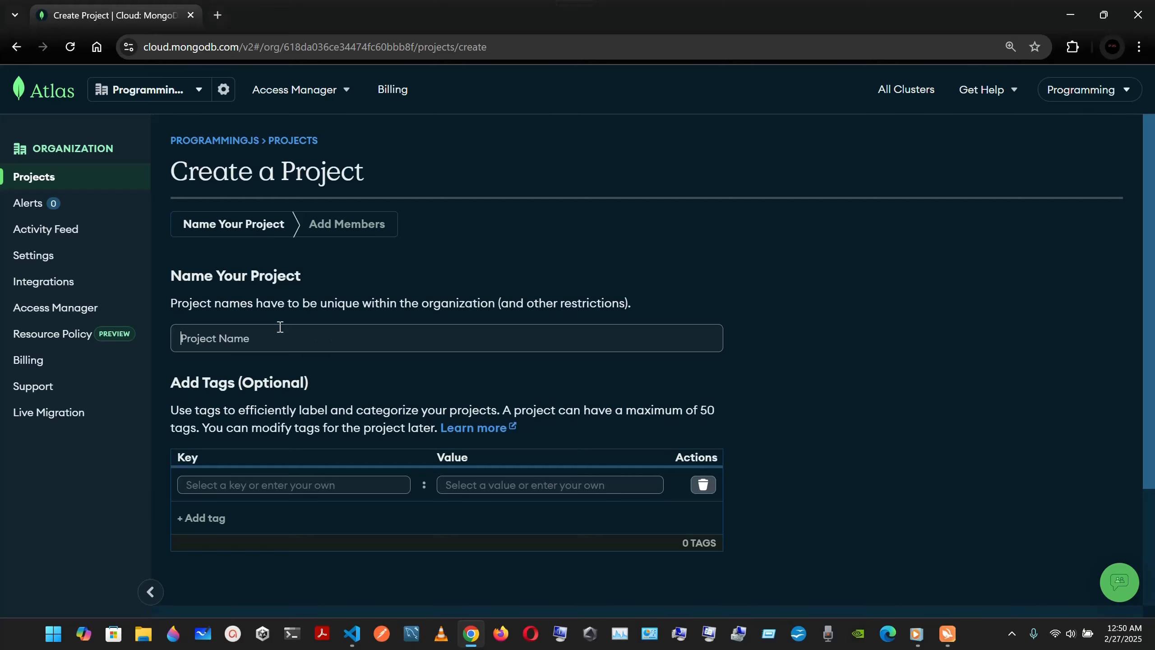
scroll(262, 345, down, 3)
scroll(262, 343, down, 1)
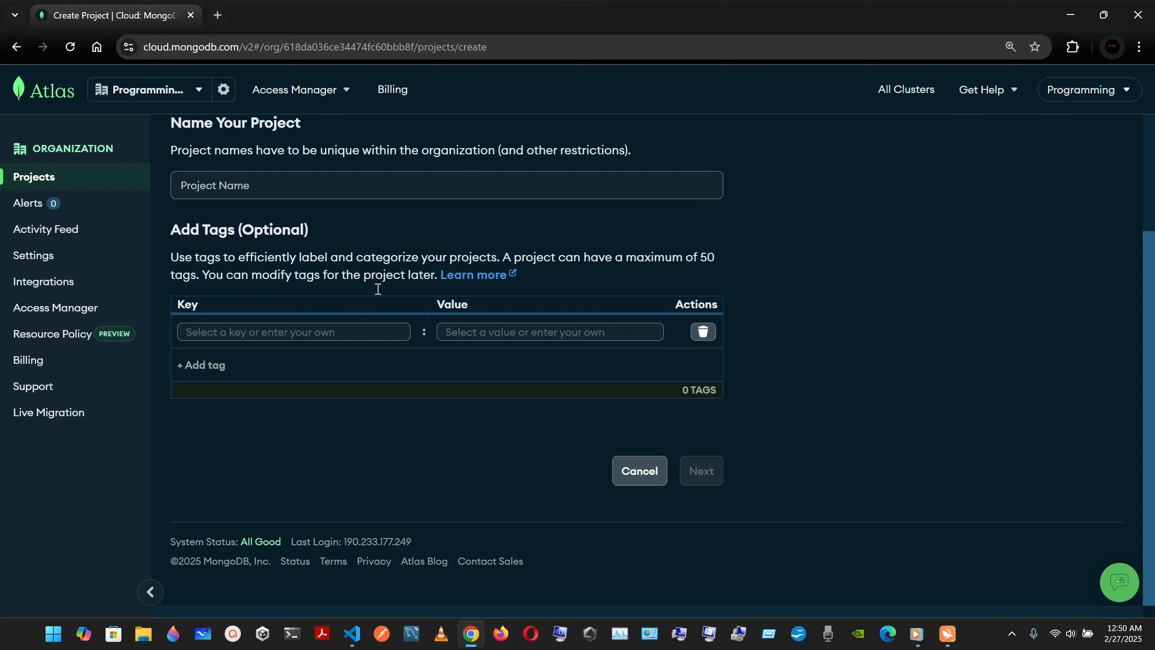
scroll(410, 238, up, 3)
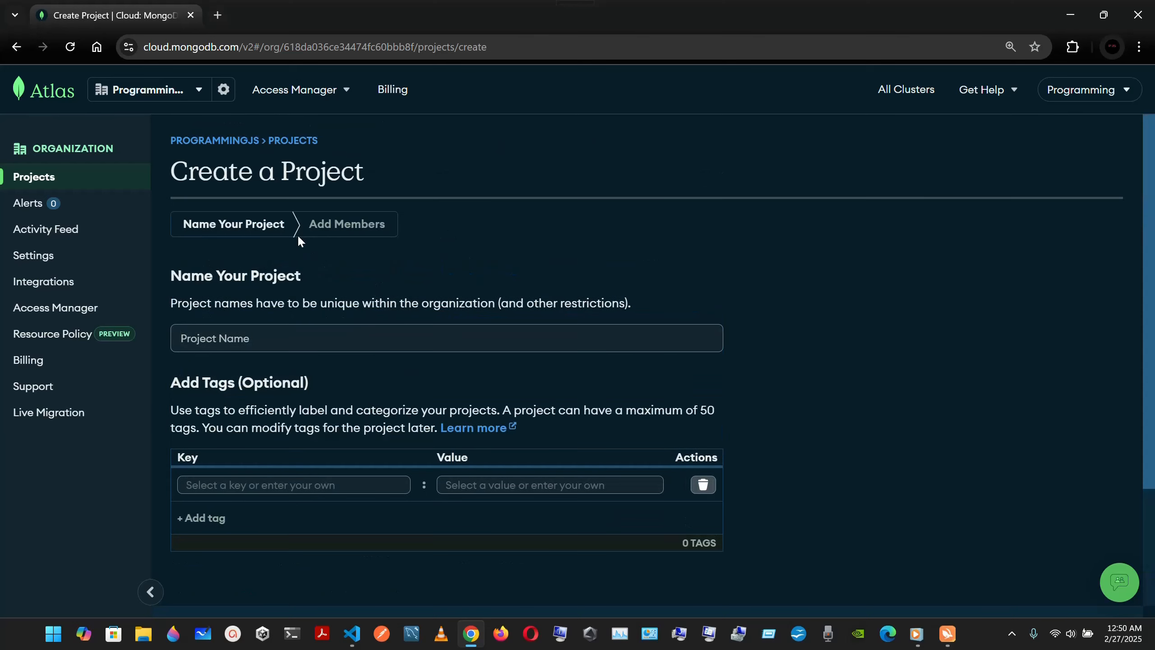
click(228, 141)
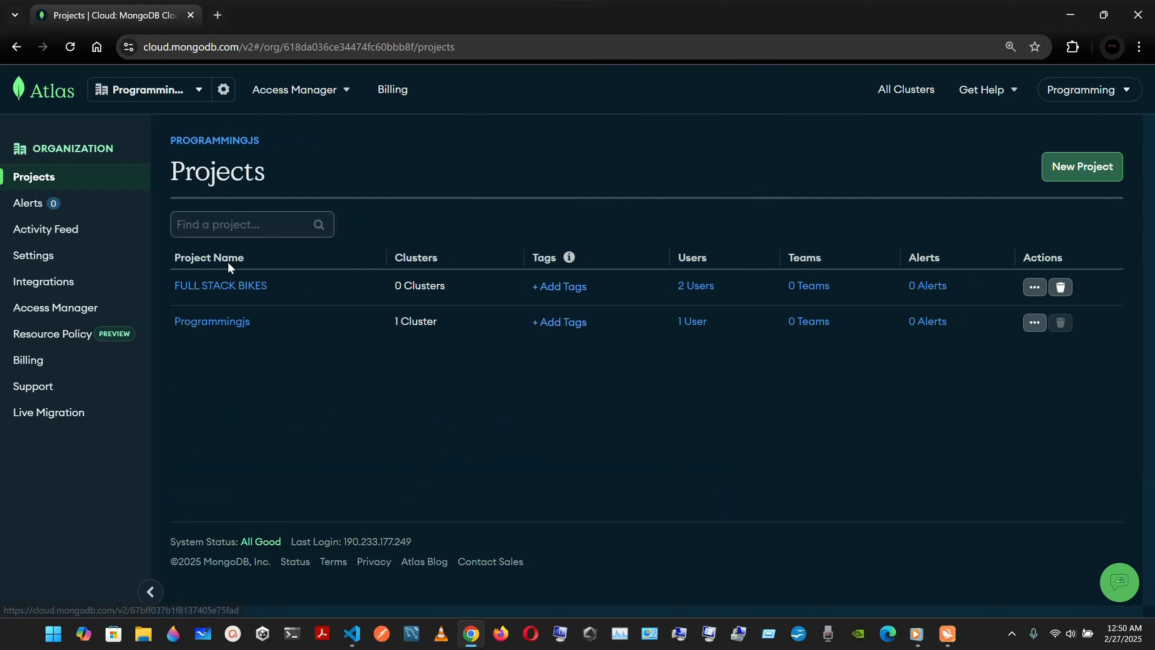
Step: Open the FULL STACK BIKES project and start creating its first cluster
click(228, 290)
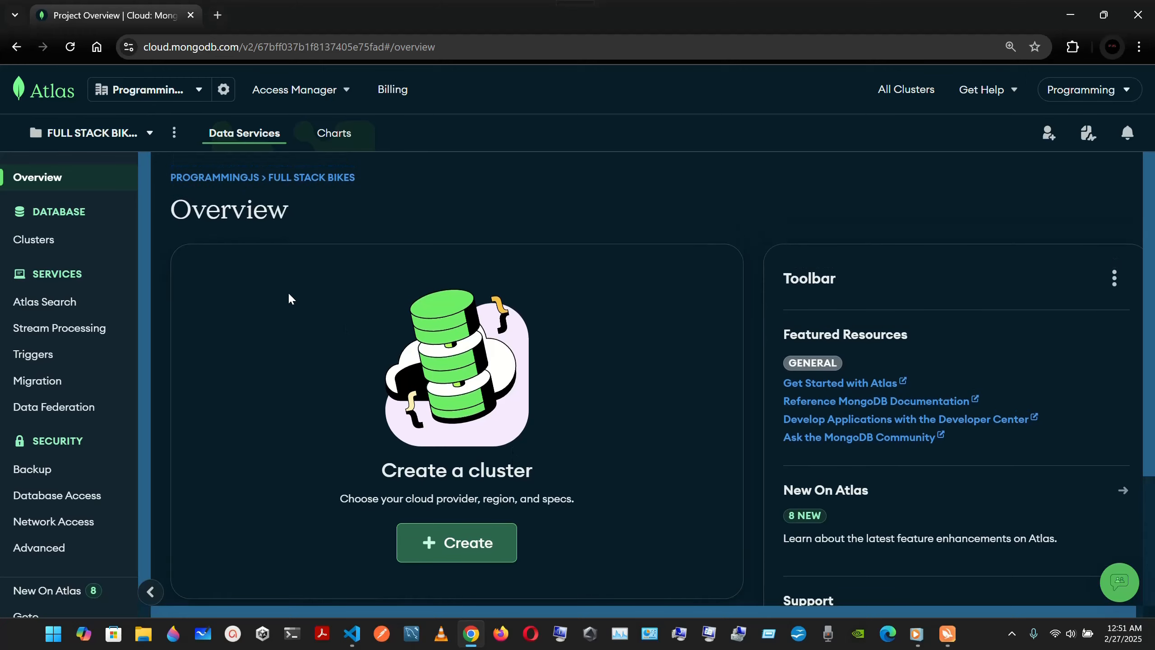
scroll(385, 376, down, 3)
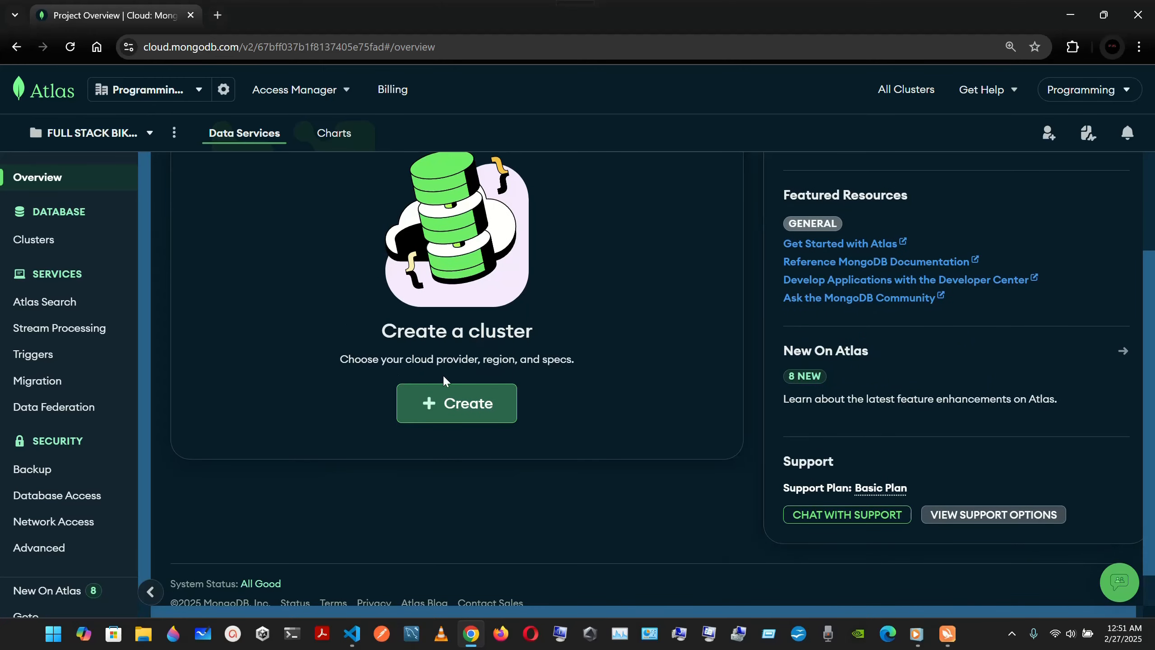
scroll(605, 372, up, 3)
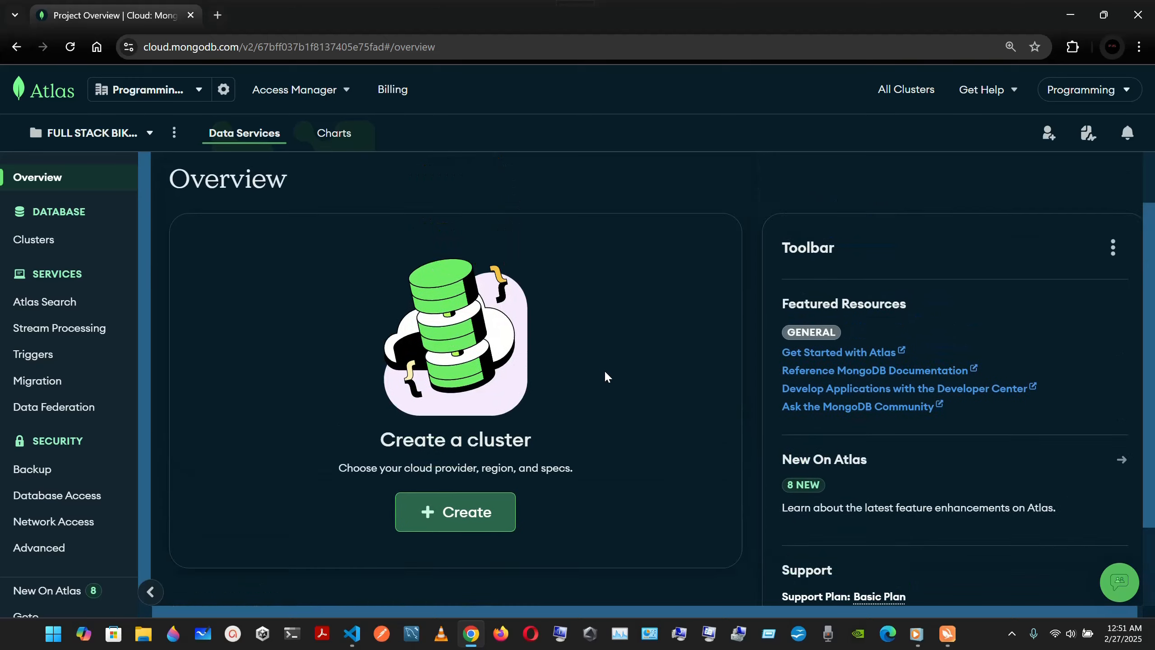
scroll(605, 373, down, 3)
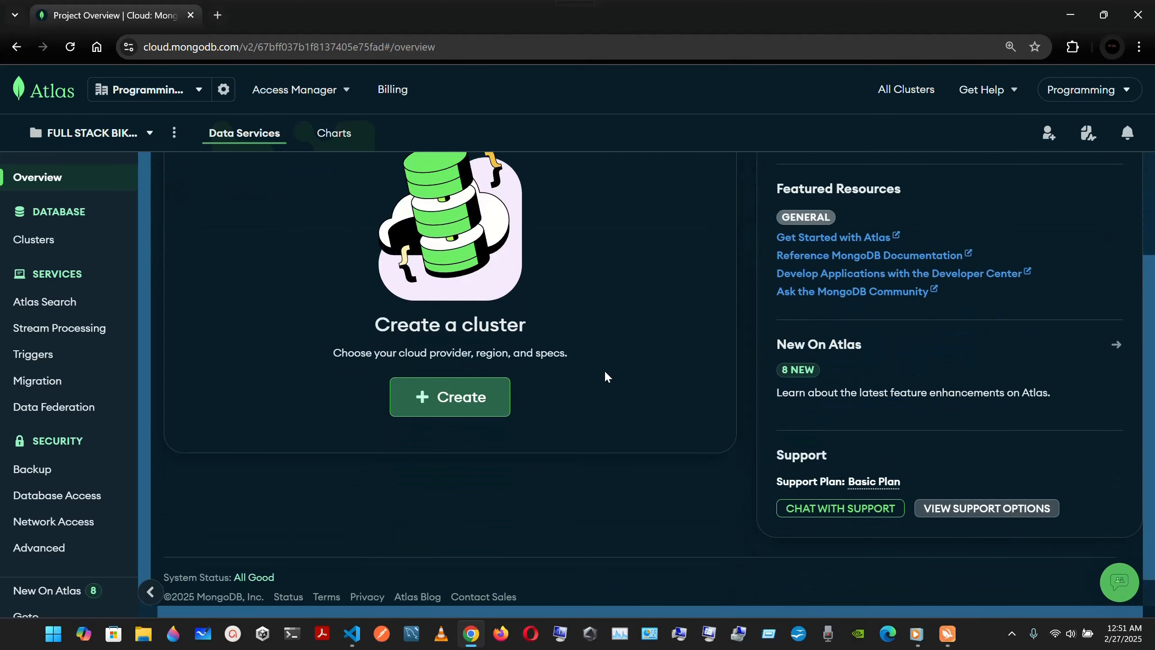
click(443, 417)
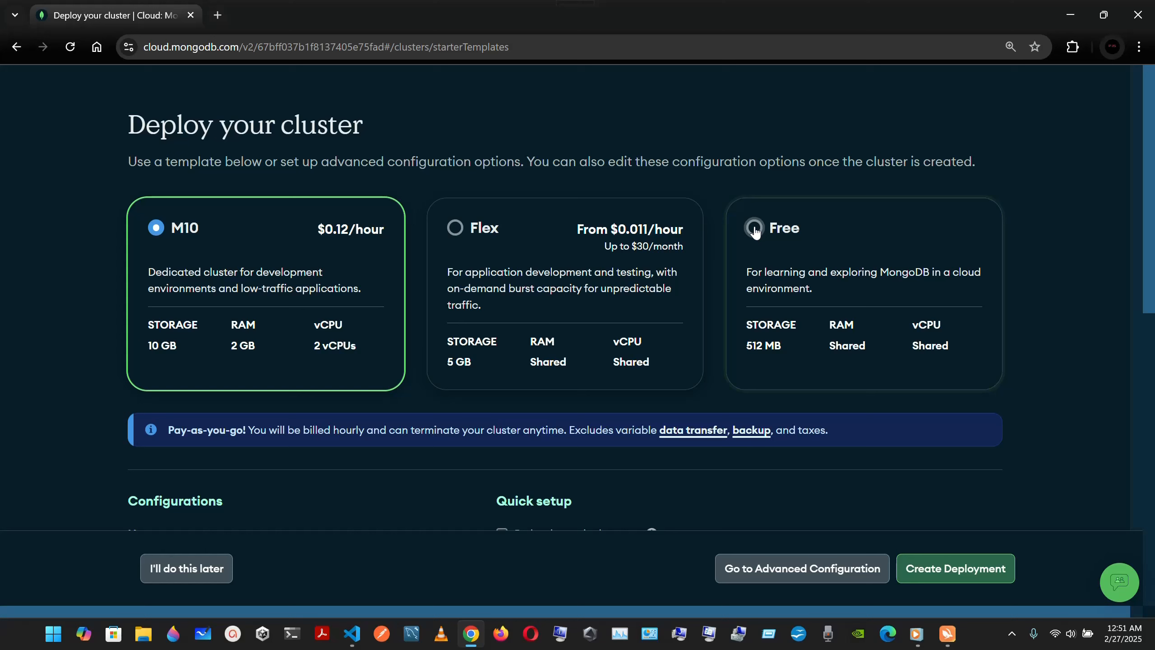
Step: Choose the Free cluster tier for the new deployment
click(754, 232)
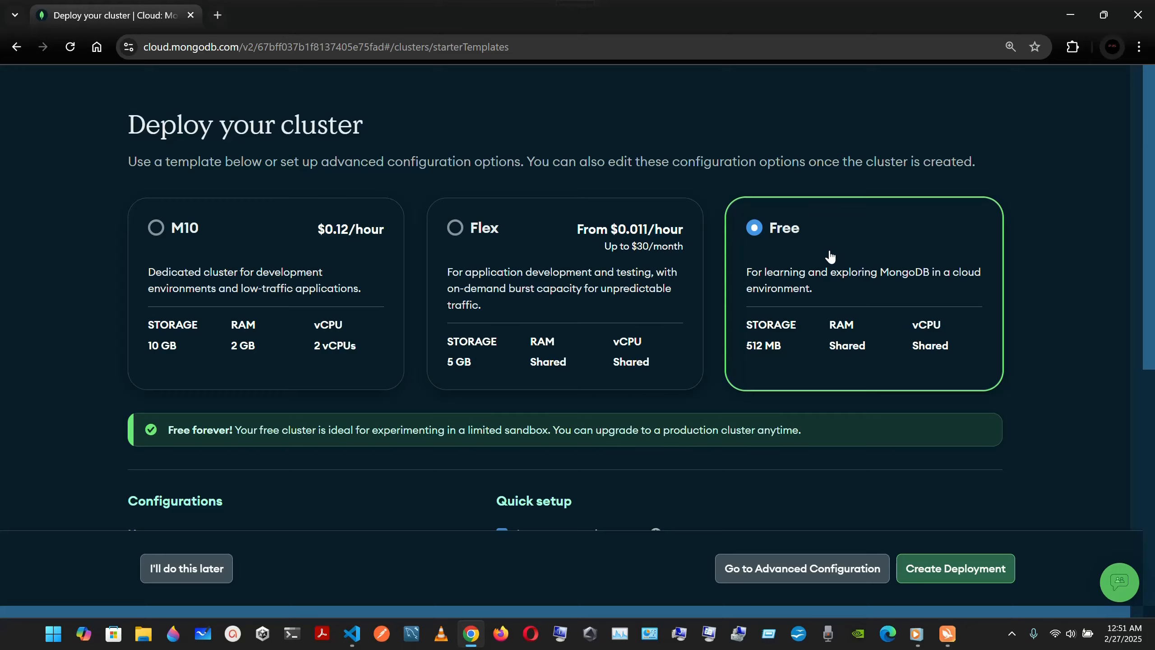
scroll(830, 257, down, 3)
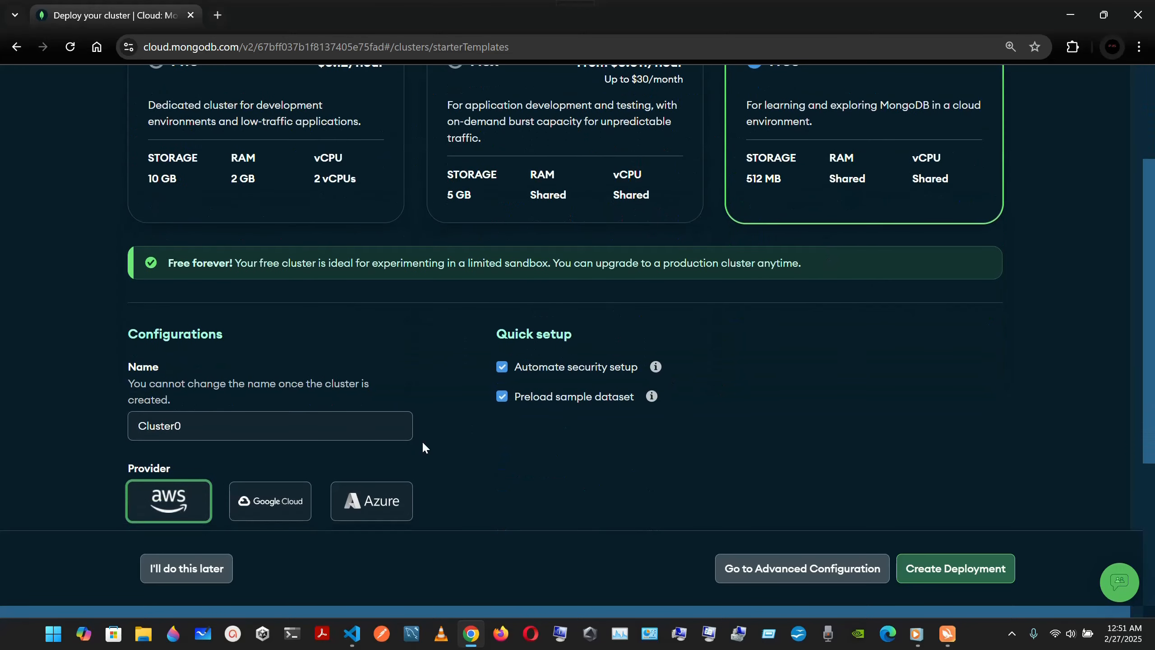
scroll(340, 369, down, 2)
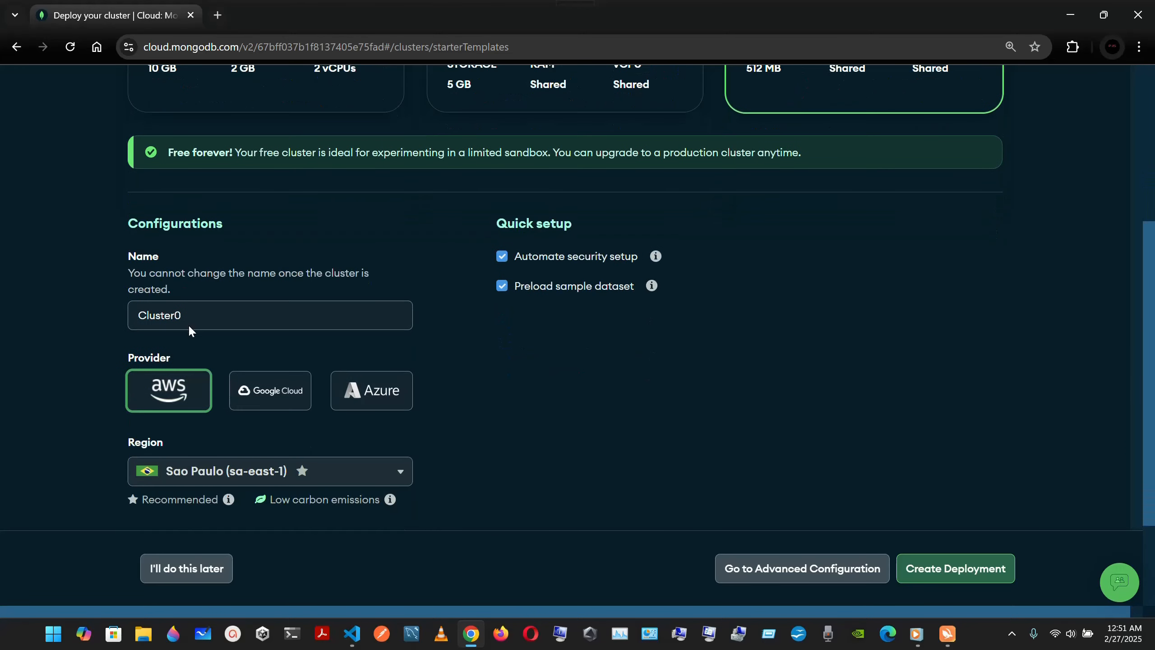
Step: Rename the cluster from Cluster0 to CLUSTERPJS
double_click(228, 319)
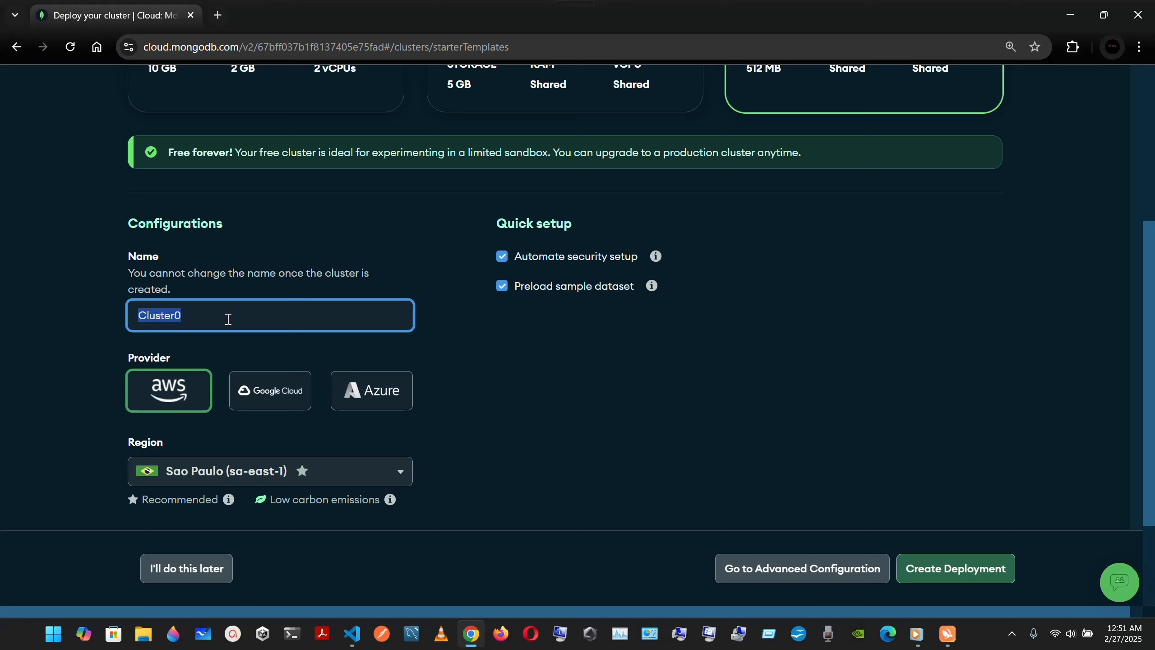
text(PJS)
click(303, 266)
scroll(304, 267, down, 1)
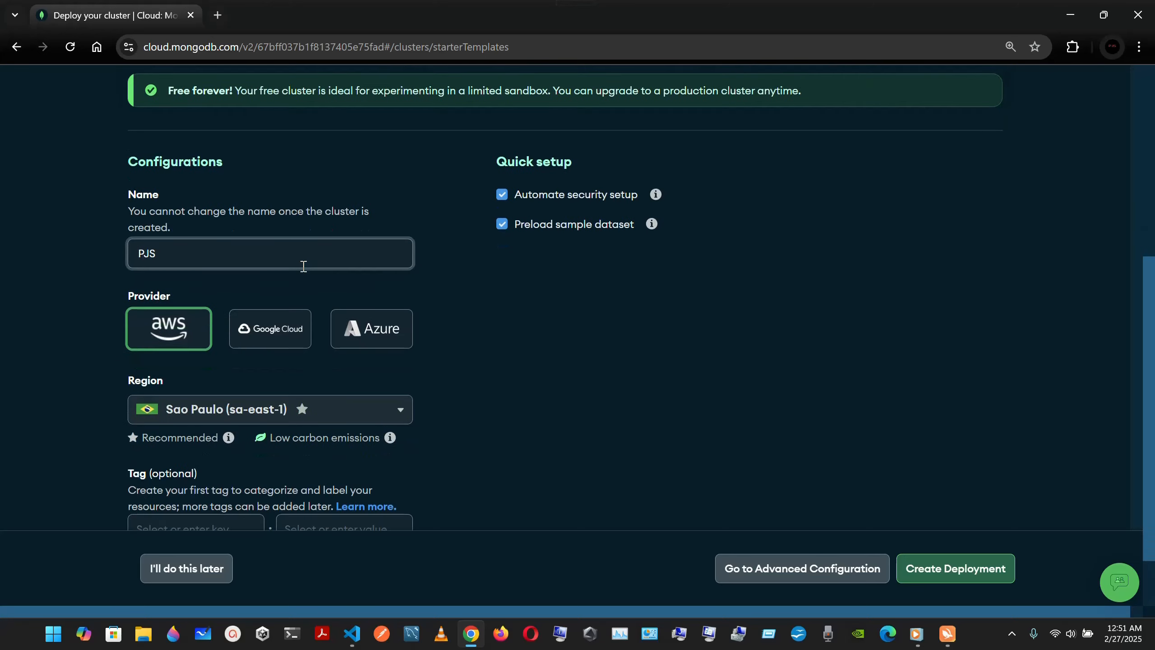
click(303, 266)
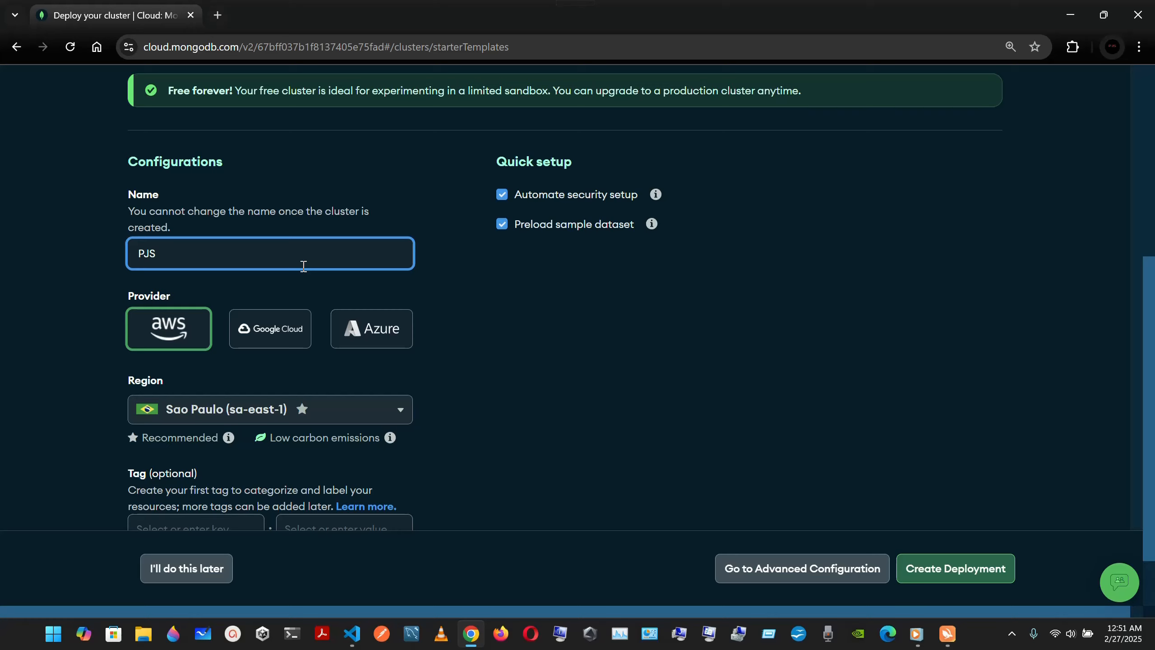
text(CLUSTER)
Step: Set the CLUSTERPJS region to AWS N. Virginia (us-east-1)
click(382, 408)
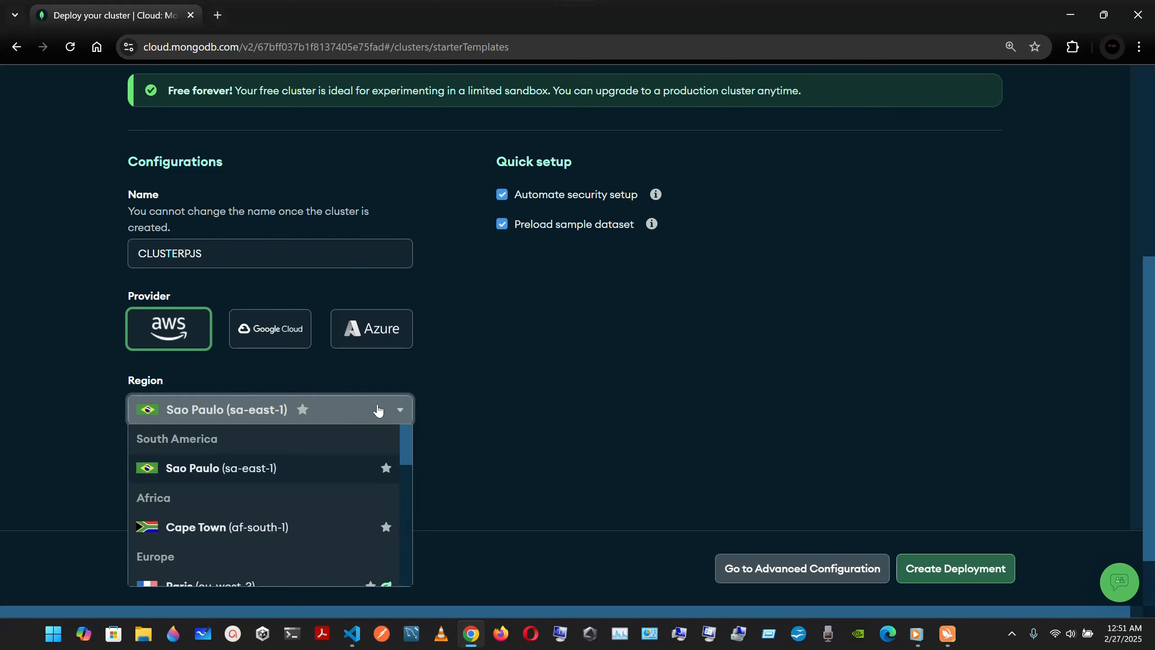
scroll(337, 482, up, 2)
scroll(329, 500, down, 4)
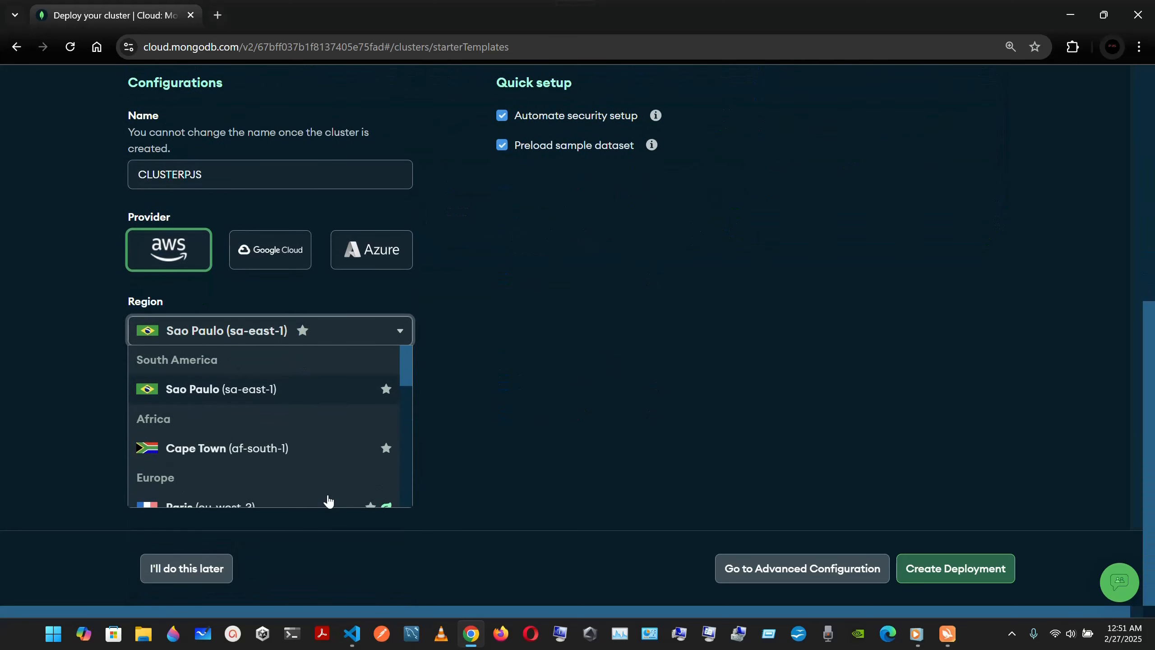
scroll(321, 439, down, 3)
scroll(320, 438, down, 4)
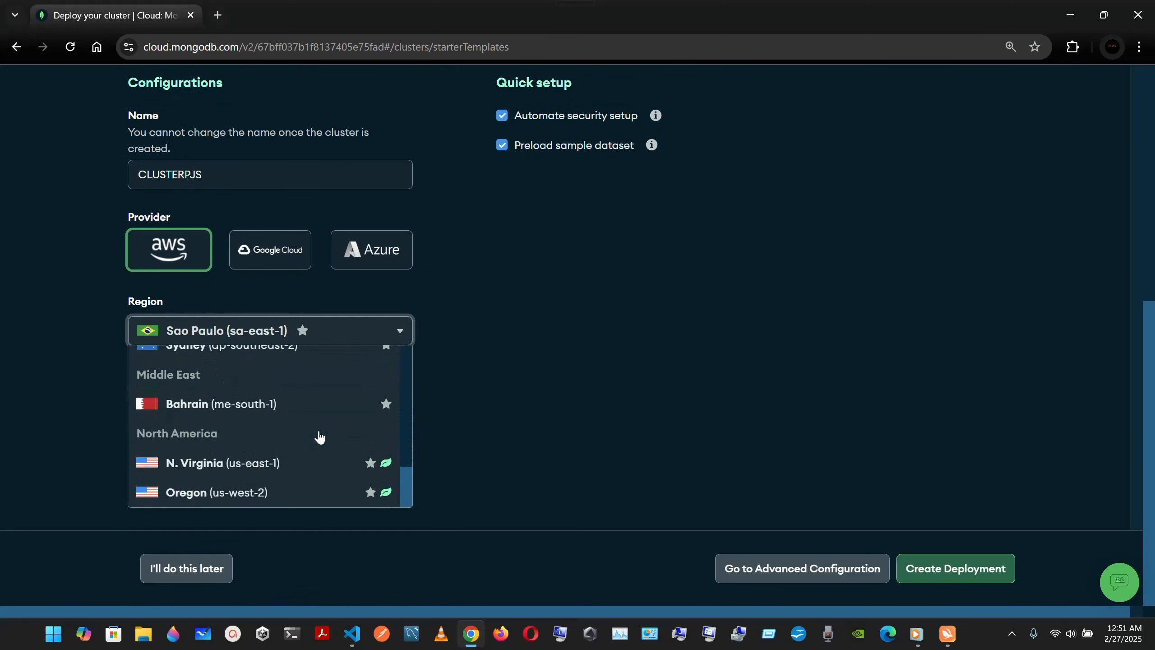
click(279, 464)
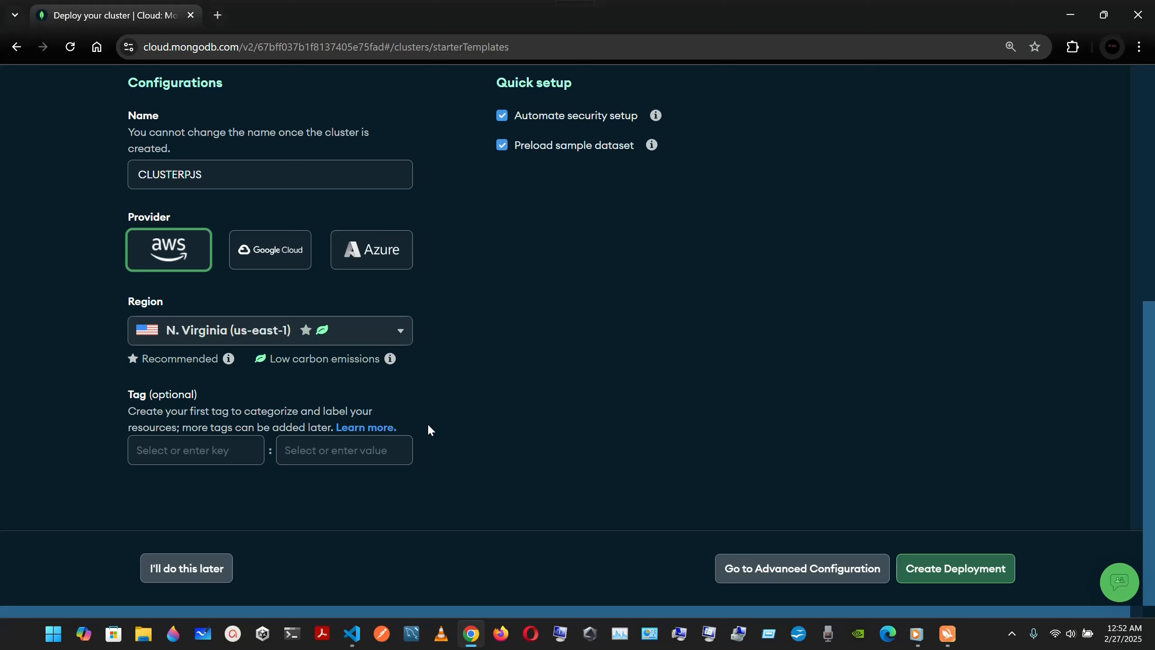
scroll(429, 425, up, 10)
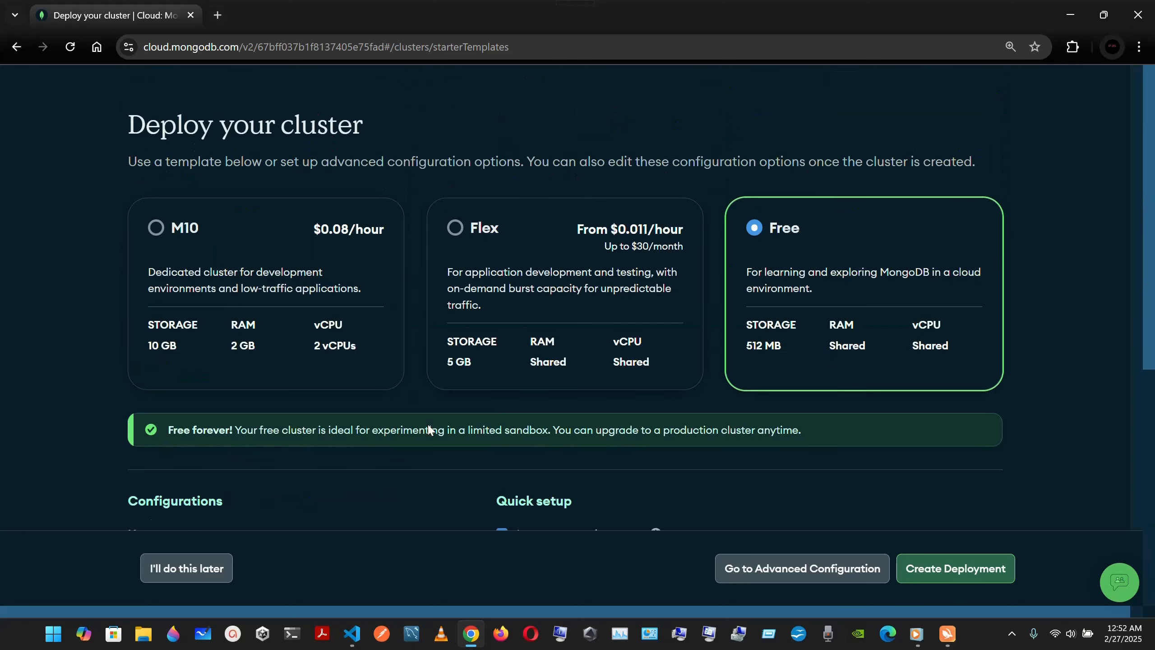
scroll(428, 426, down, 9)
scroll(428, 428, down, 1)
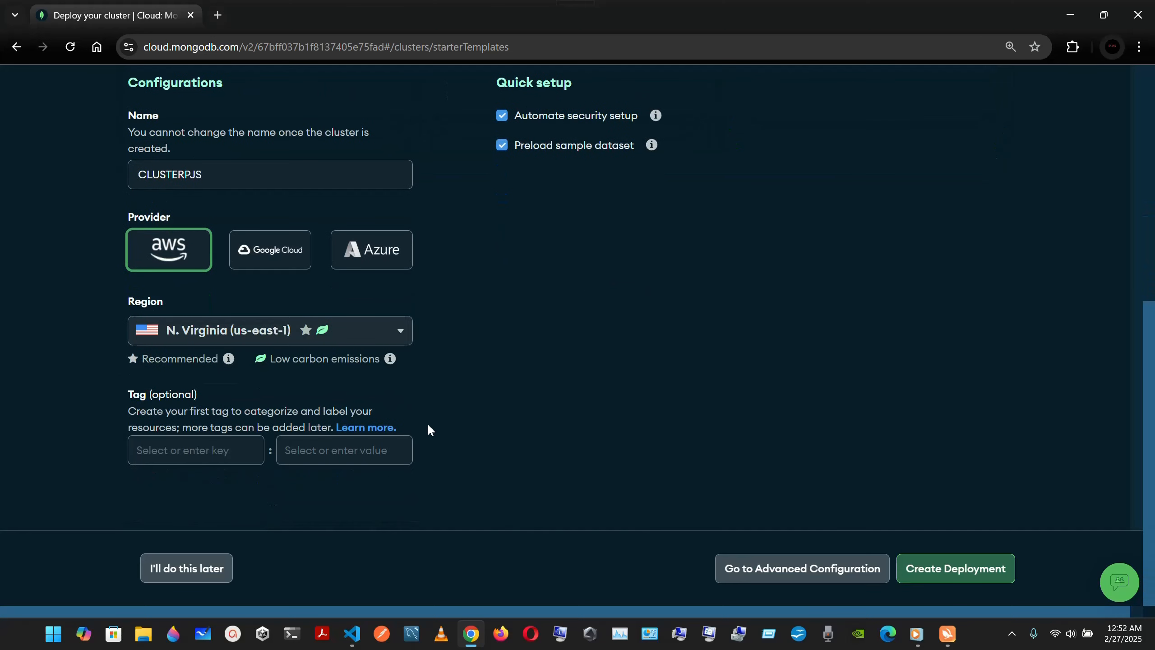
Step: Deploy CLUSTERPJS and replace the autogenerated database username with a custom one
click(938, 571)
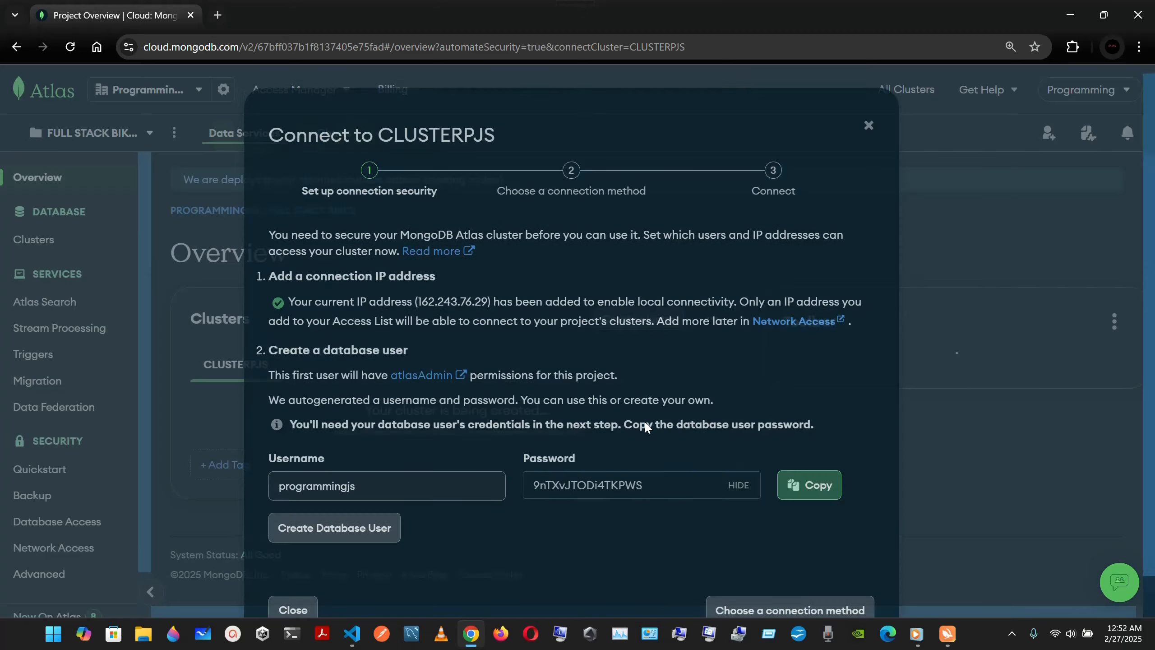
scroll(635, 294, down, 1)
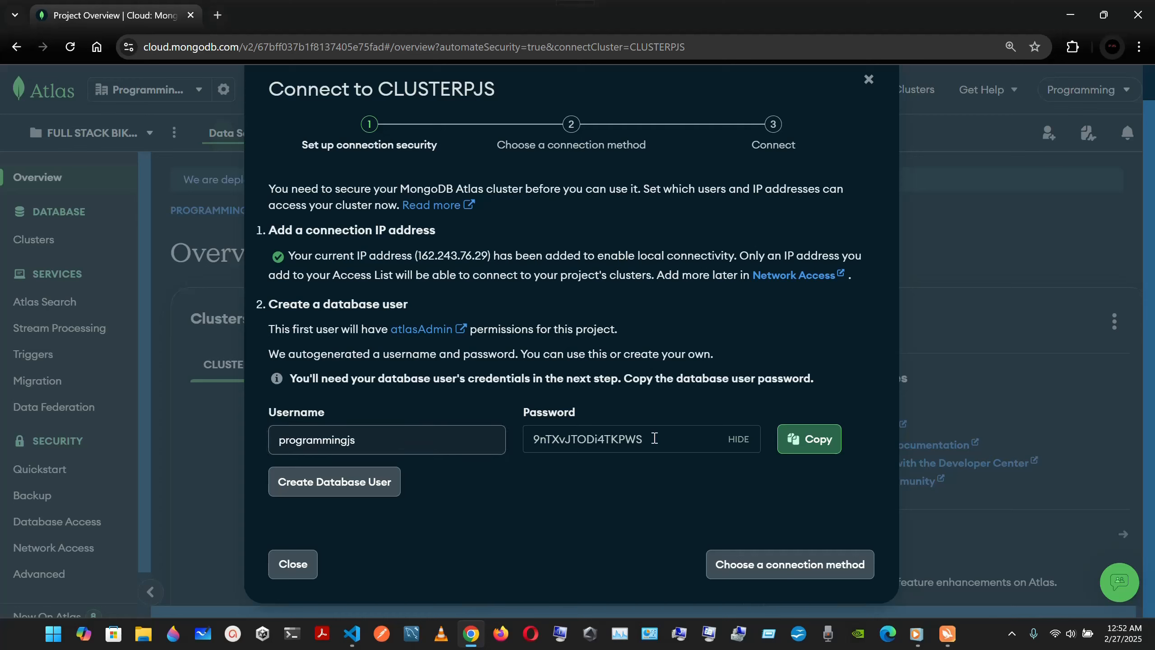
double_click(370, 444)
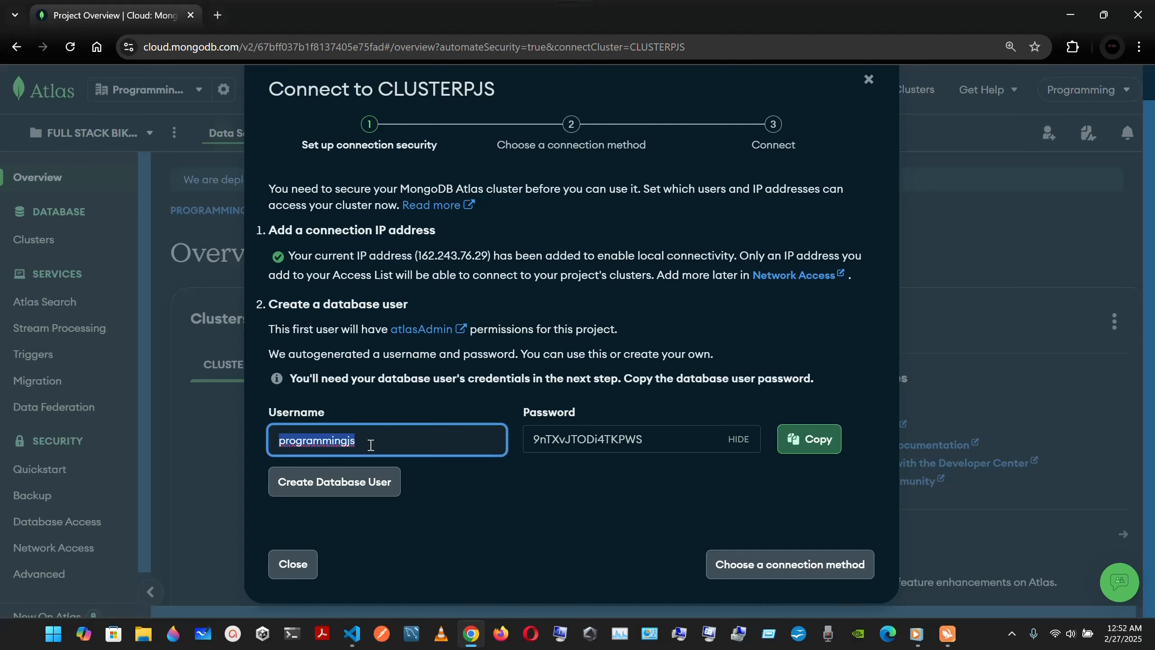
key(BackSpace)
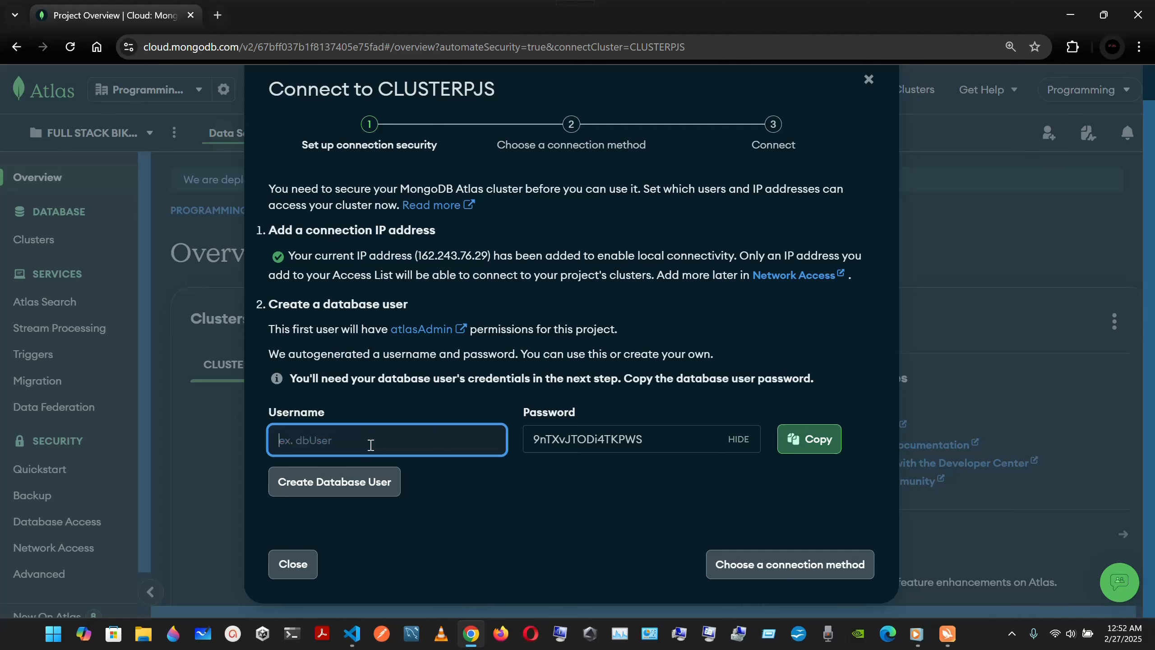
Step: Replace the autogenerated password with your own database password and mask it
click(639, 440)
key(BackSpace)
key(BackSpace)
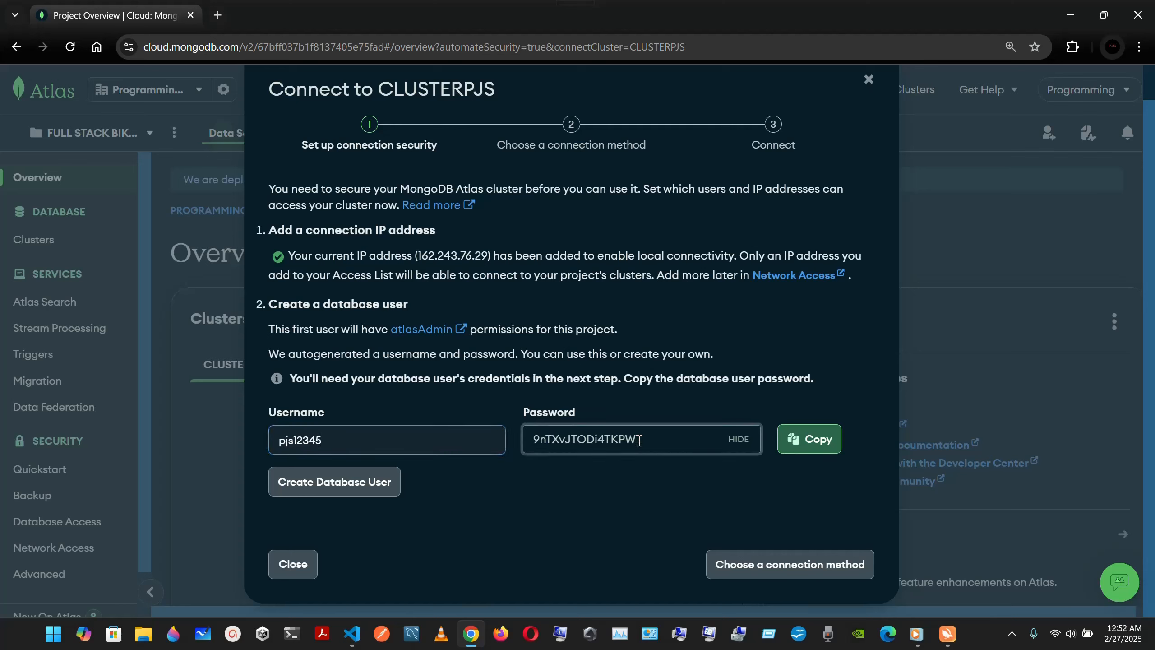
key(BackSpace)
key(BackSpace)
key(BackSpace)
key(BackSpace)
key(BackSpace)
key(BackSpace)
key(BackSpace)
key(BackSpace)
key(BackSpace)
key(BackSpace)
key(BackSpace)
key(BackSpace)
key(BackSpace)
key(BackSpace)
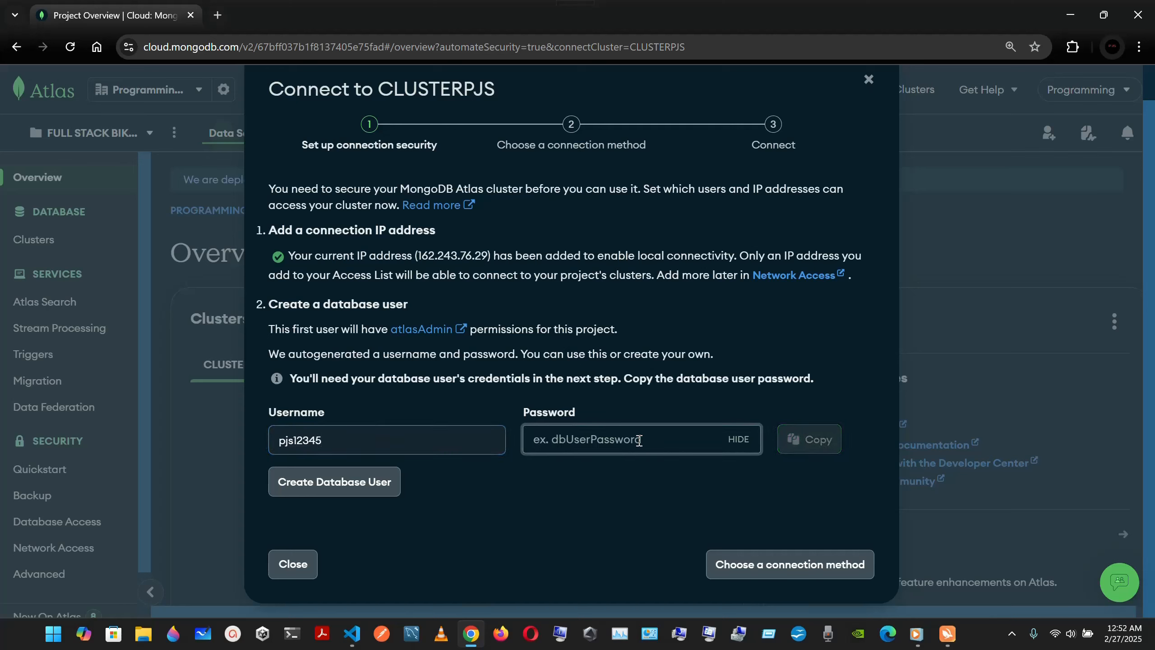
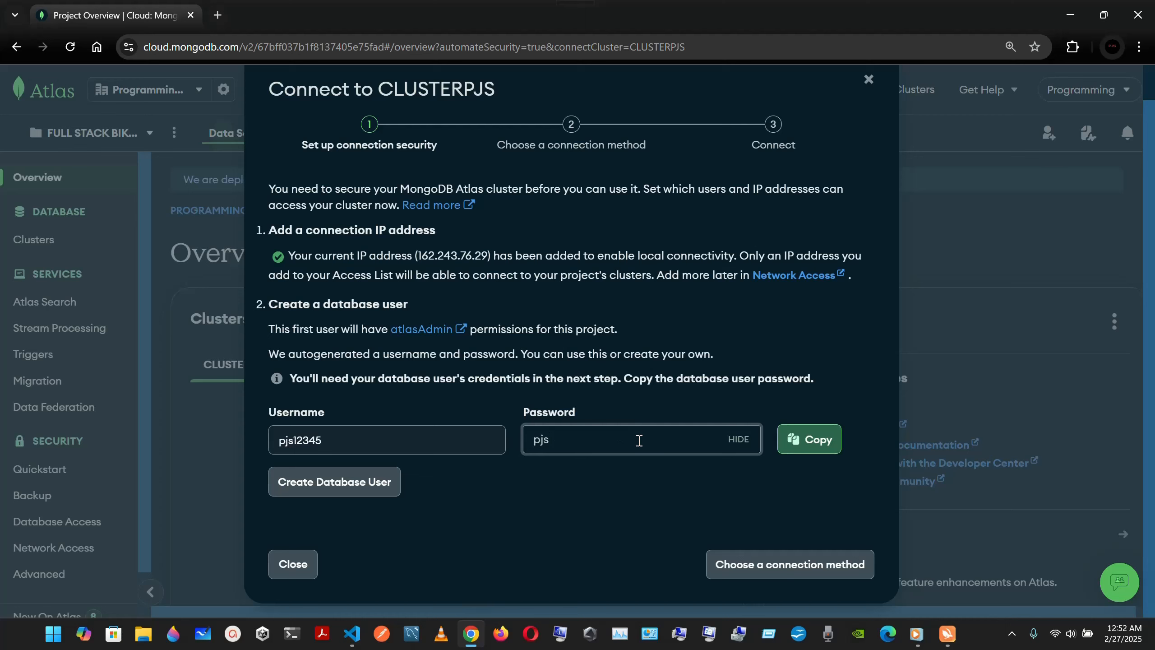
click(739, 439)
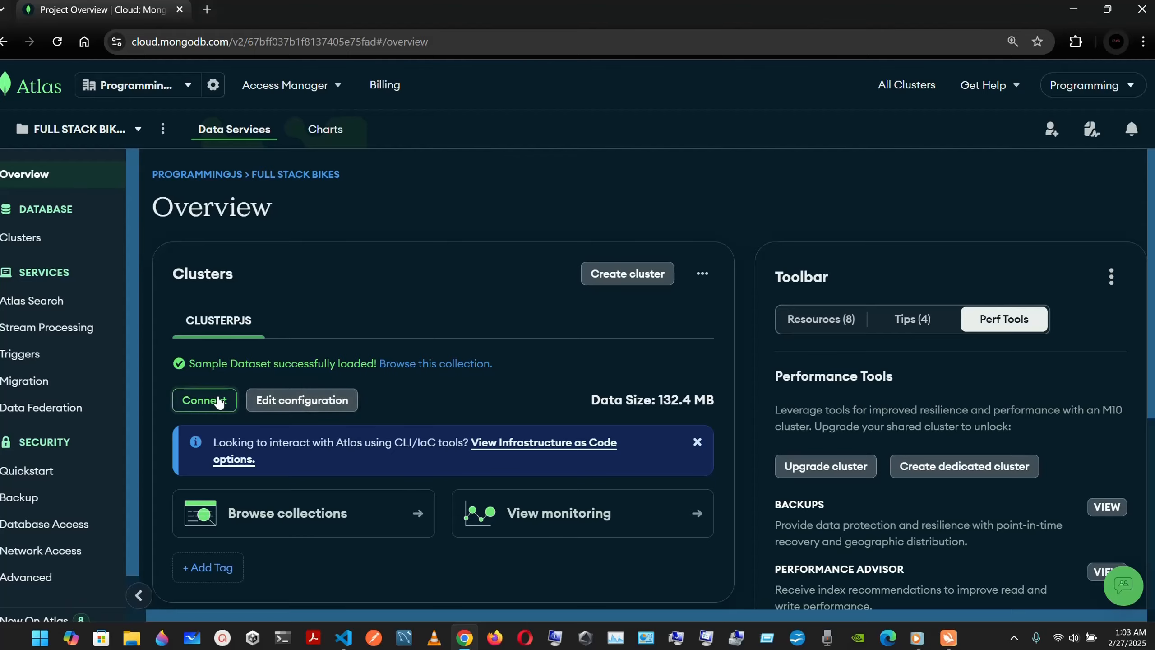
Step: Choose Compass as the CLUSTERPJS connection method, with Windows 64-bit (10+) as the OS
click(205, 400)
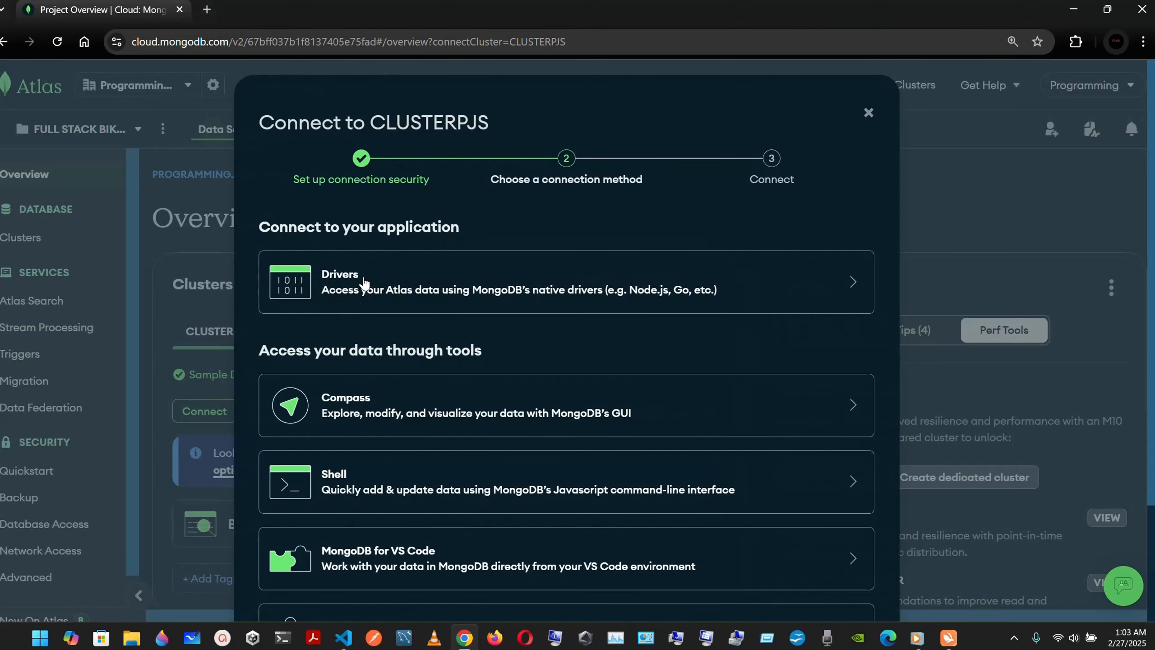
scroll(377, 371, down, 2)
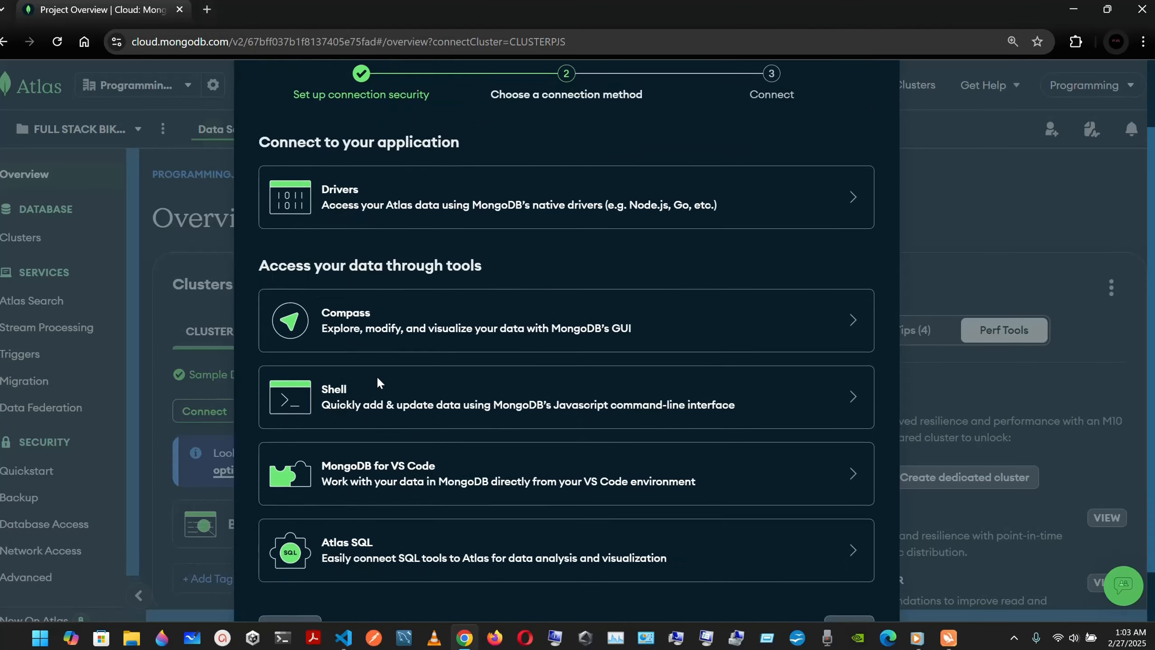
click(429, 328)
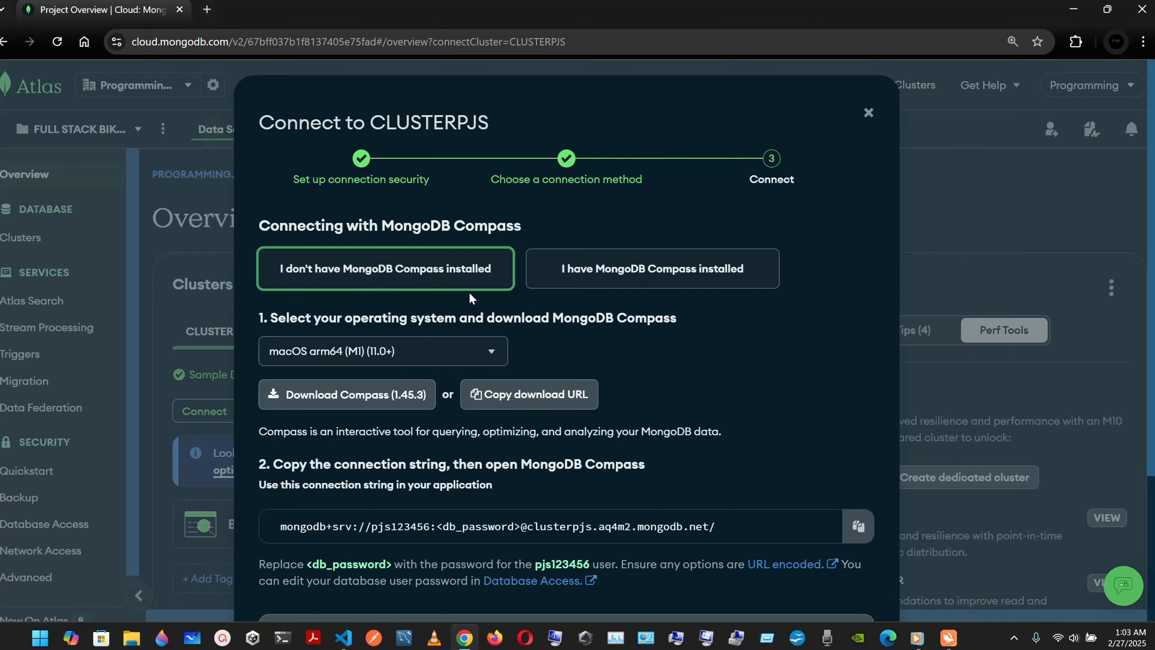
scroll(469, 291, down, 1)
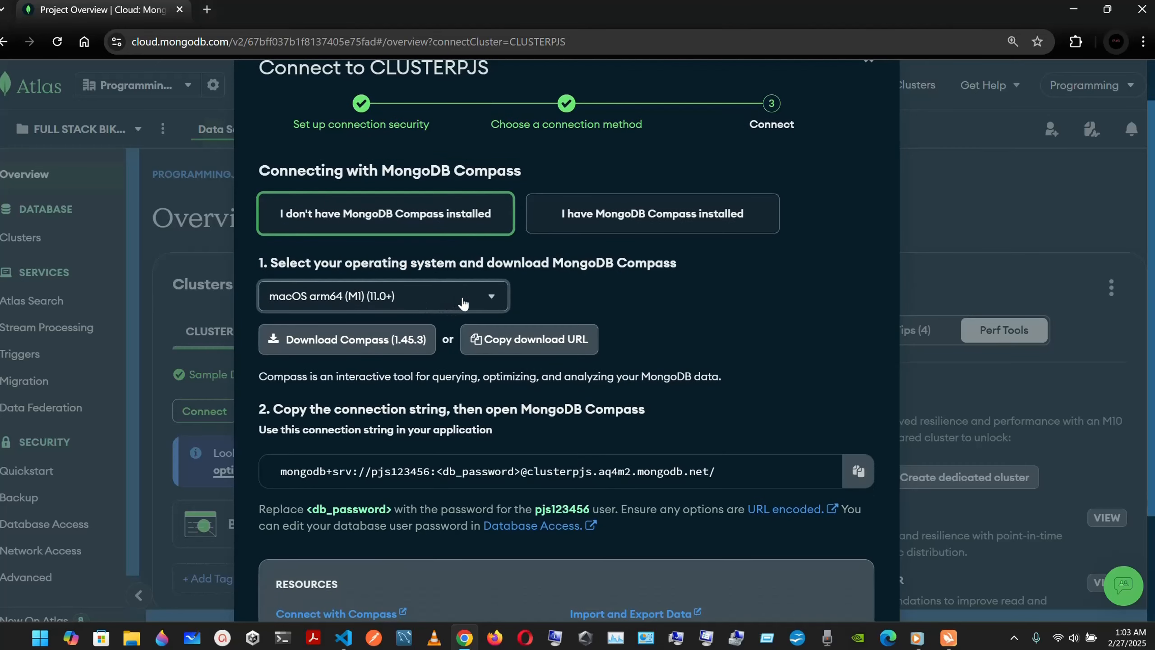
click(463, 303)
click(463, 303)
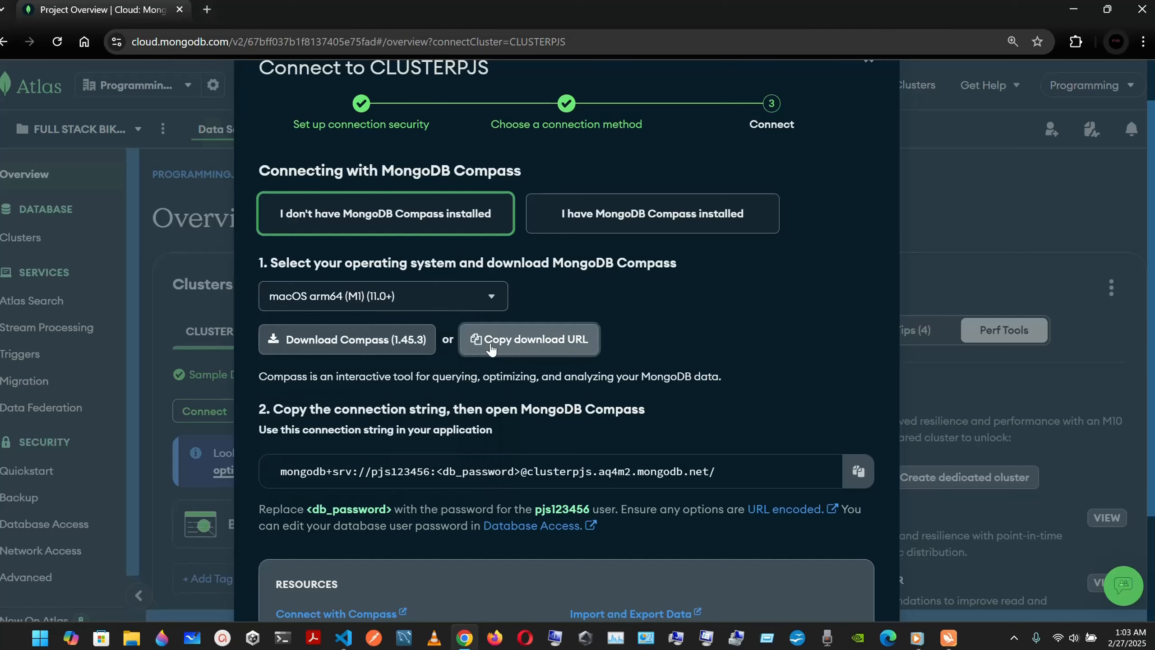
click(446, 304)
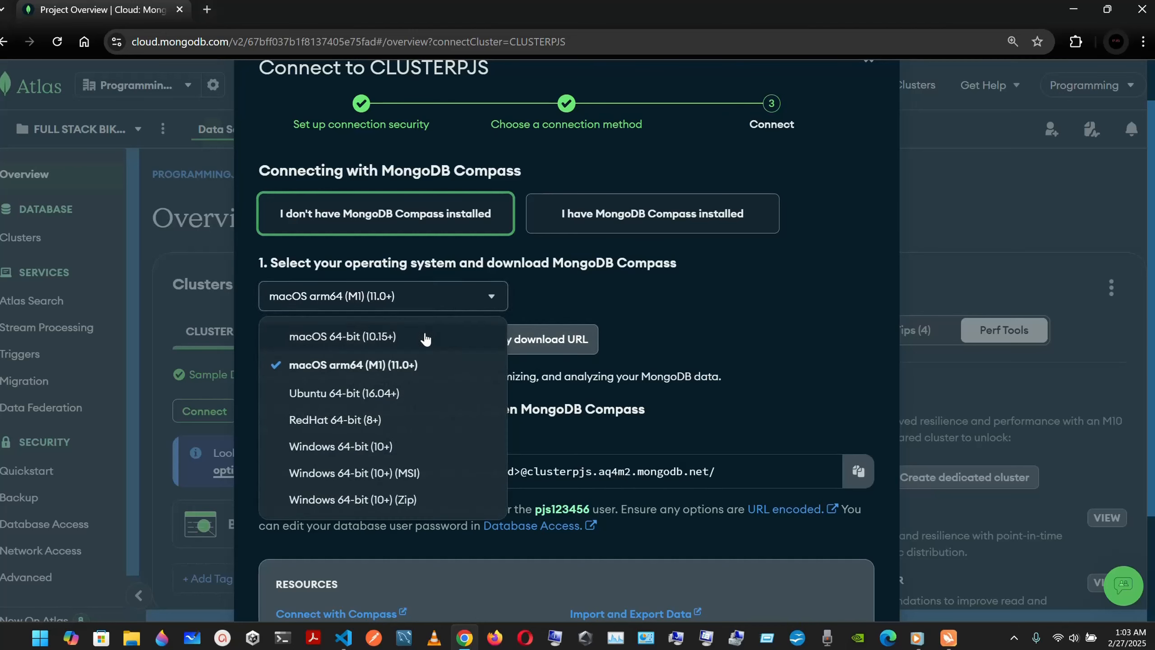
click(416, 452)
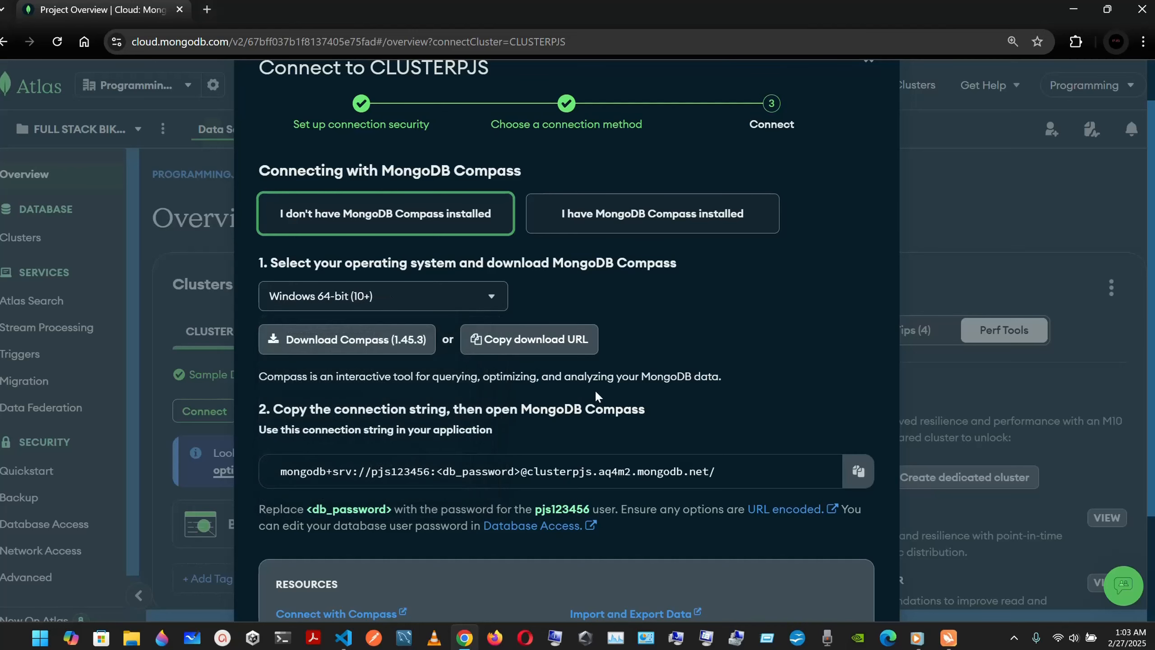
Step: Download the Compass installer and select the Compass connection string
scroll(523, 394, down, 4)
scroll(523, 394, up, 2)
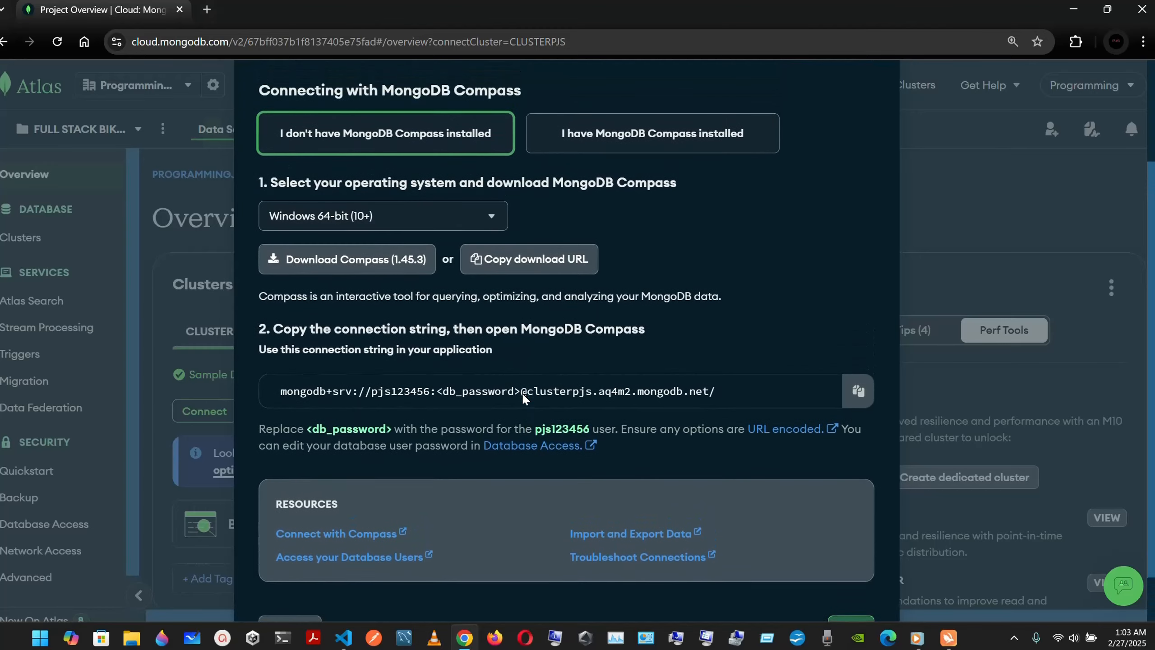
scroll(522, 392, down, 2)
scroll(522, 392, up, 2)
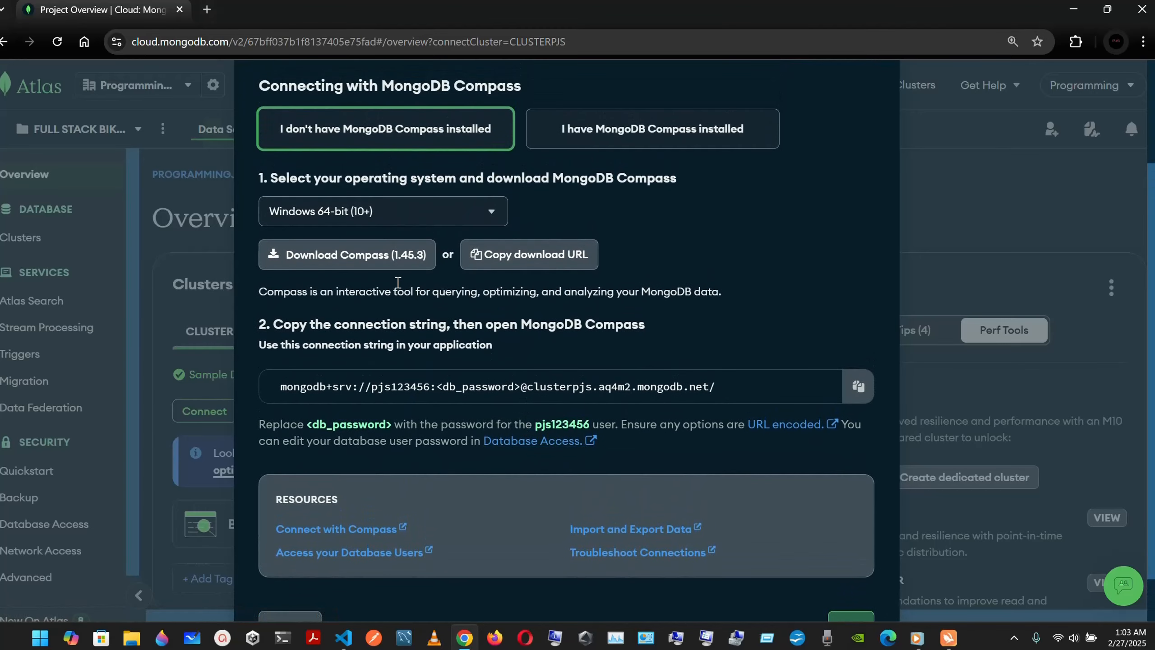
click(387, 263)
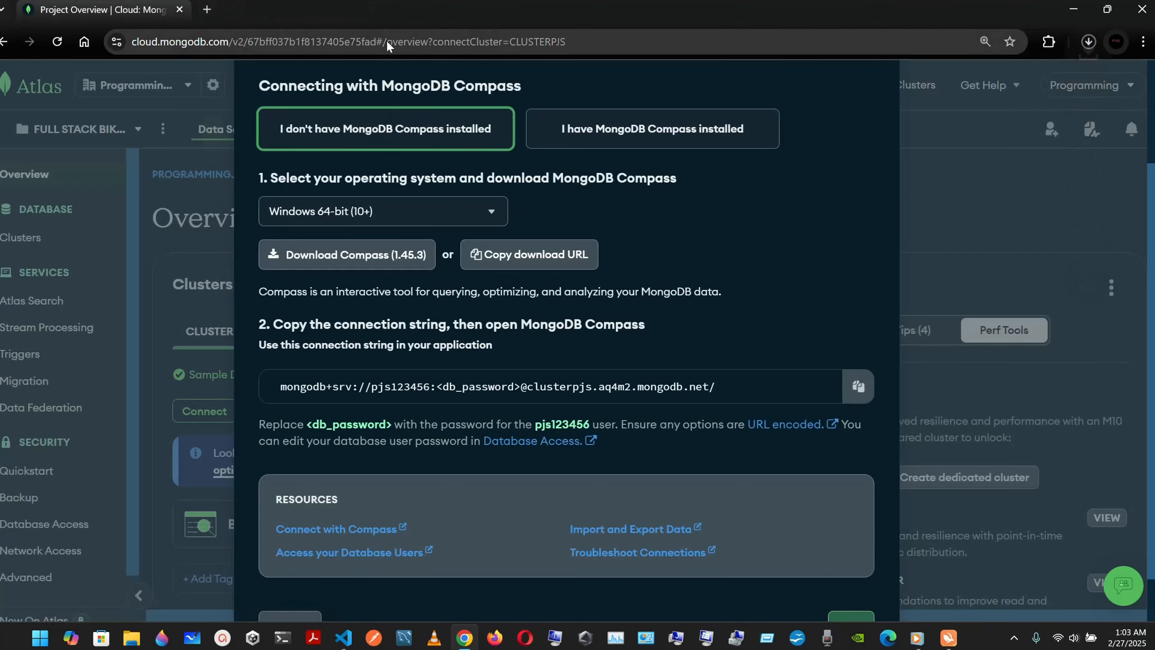
scroll(481, 321, down, 1)
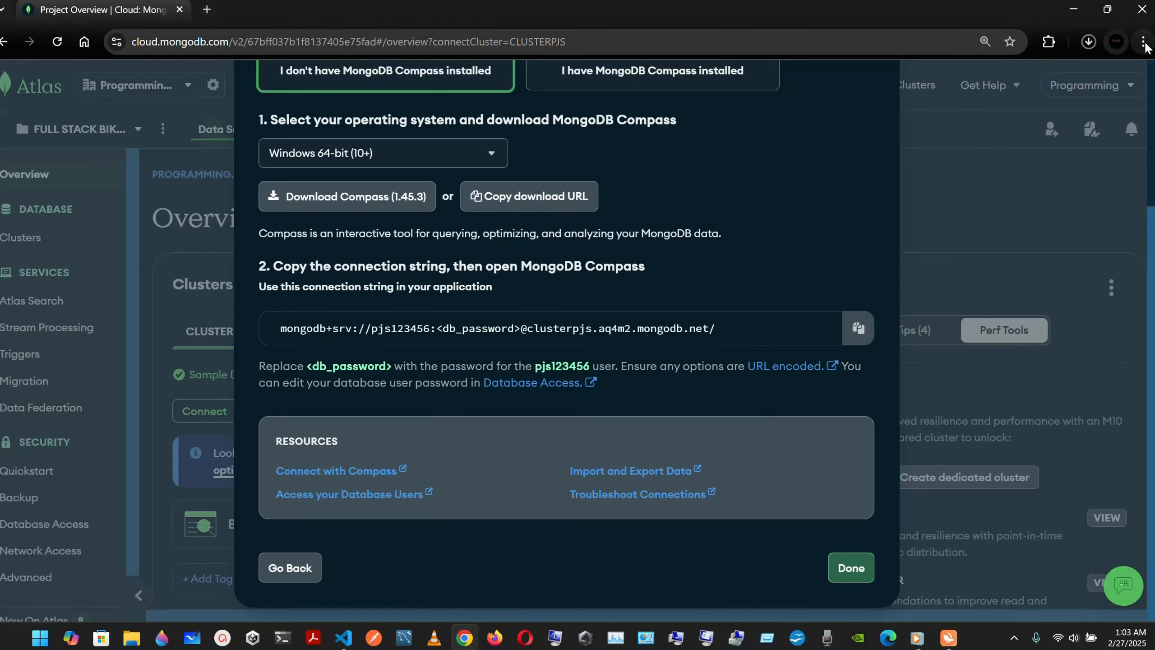
click(1088, 43)
triple_click(736, 327)
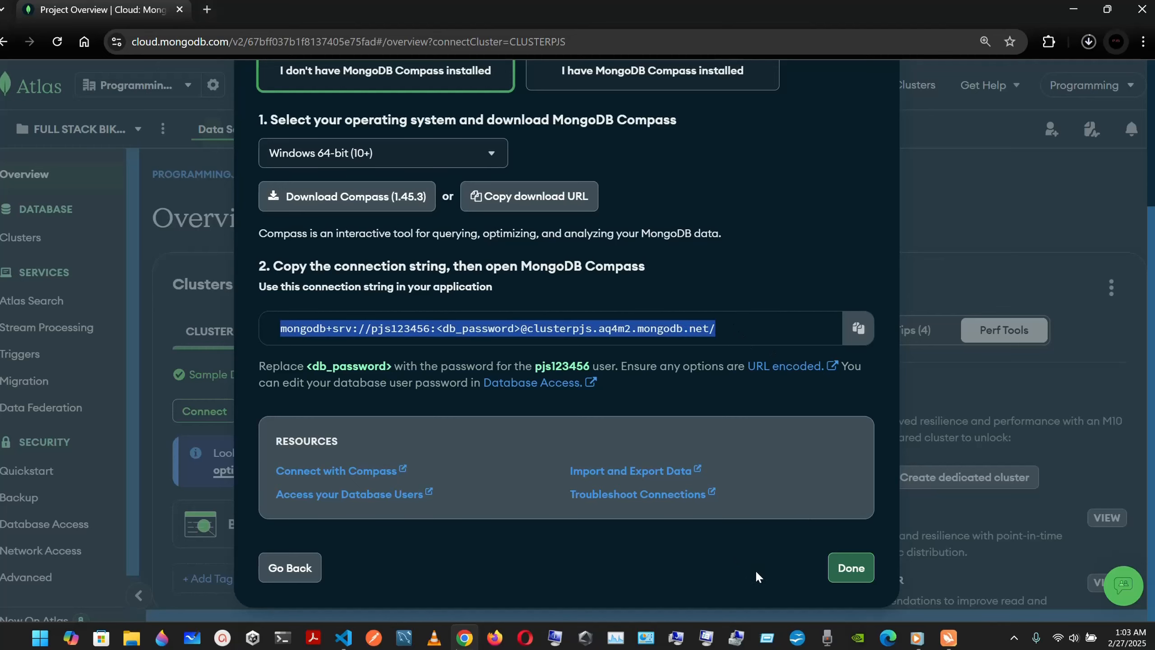
Step: Switch to the Drivers connection method and copy the CLUSTERPJS Node.js connection string
click(855, 567)
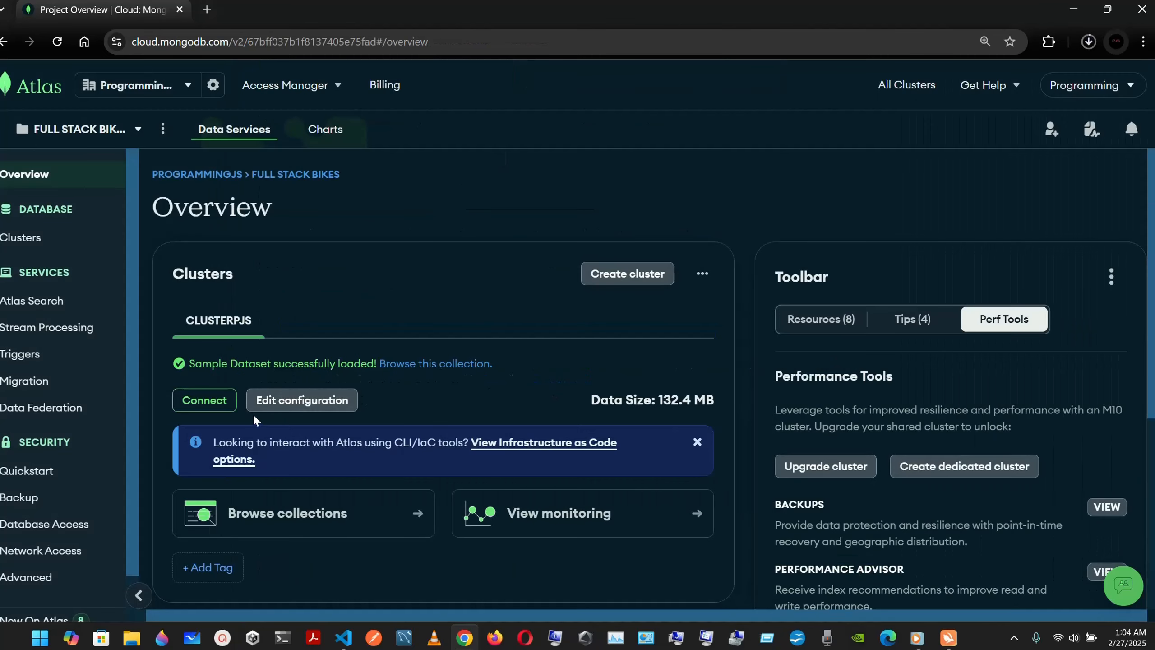
click(205, 400)
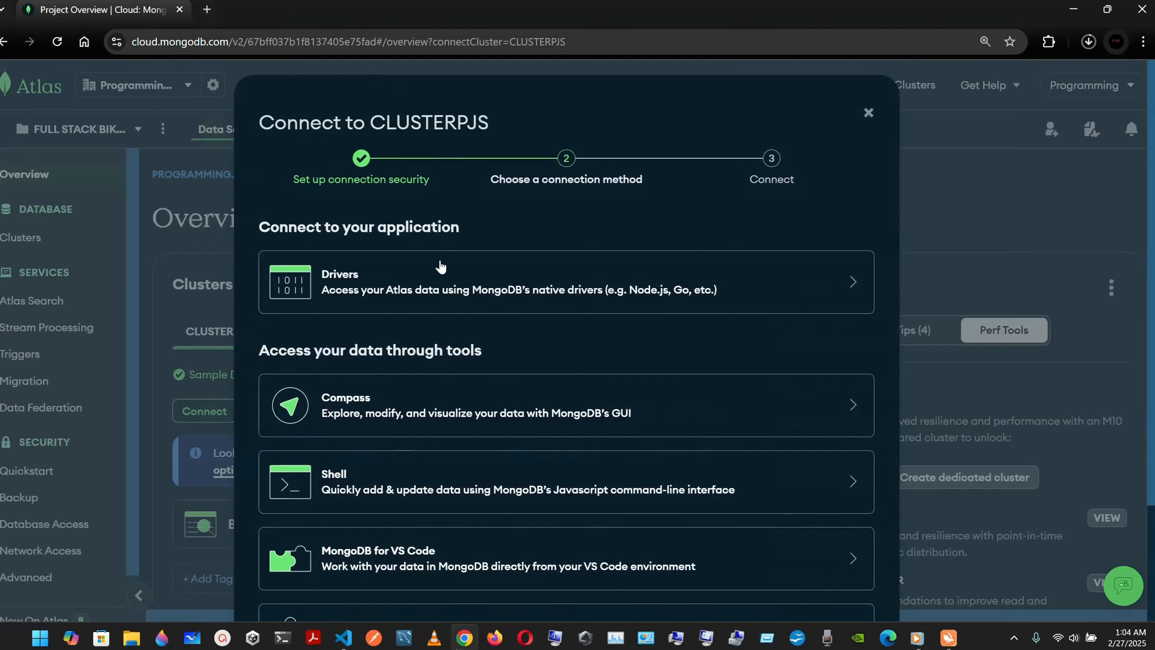
click(457, 297)
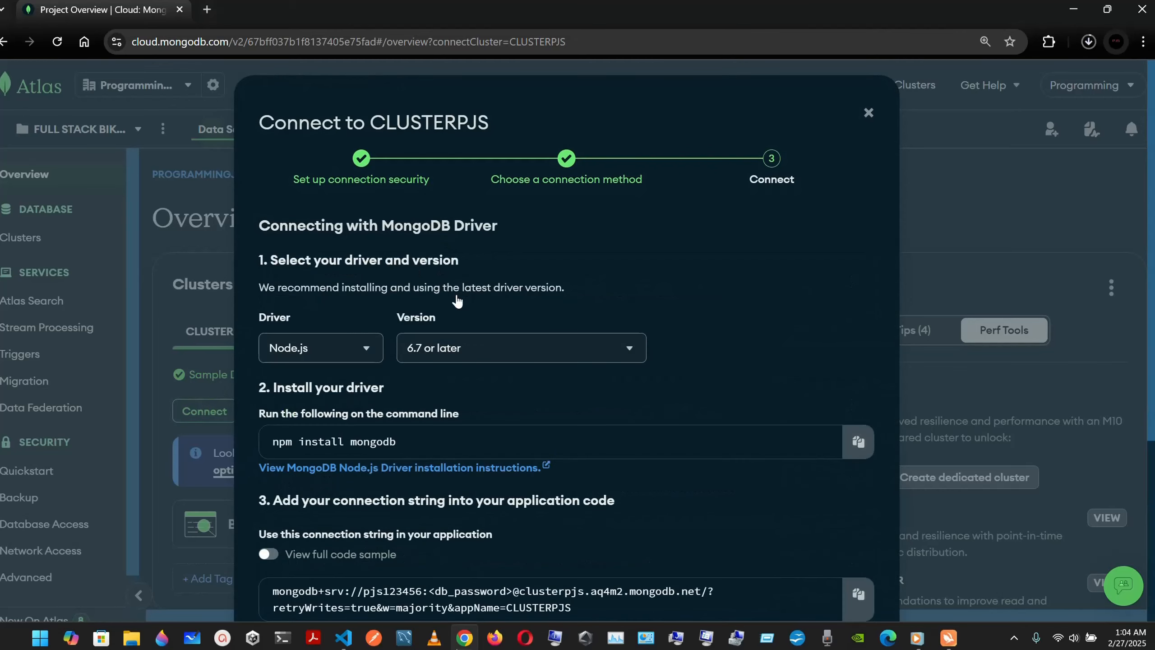
scroll(457, 300, down, 5)
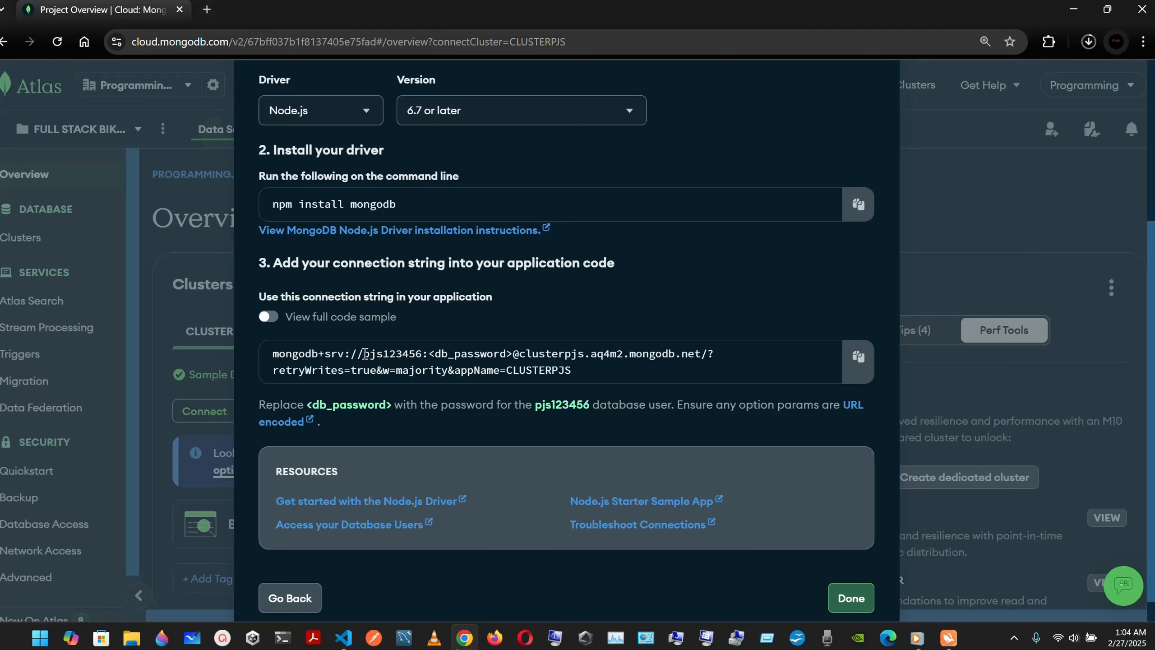
drag(364, 353, 511, 348)
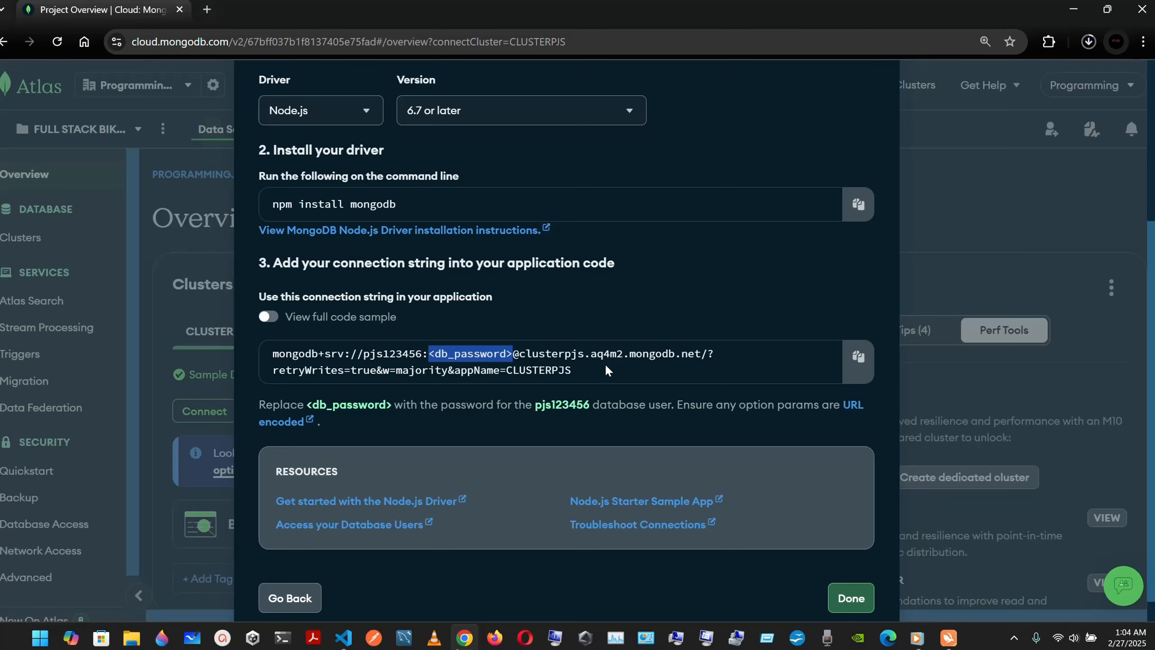
click(858, 358)
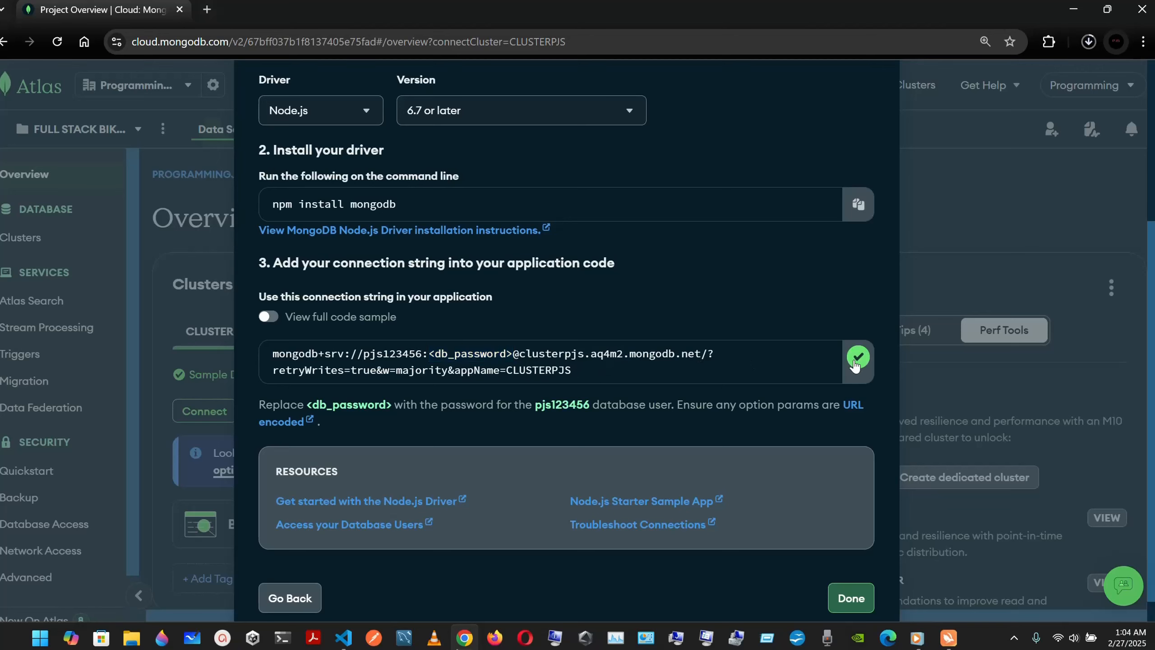
Step: In VS Code's .env, add a MONGODB_URL line set to the pasted Atlas connection string
click(343, 637)
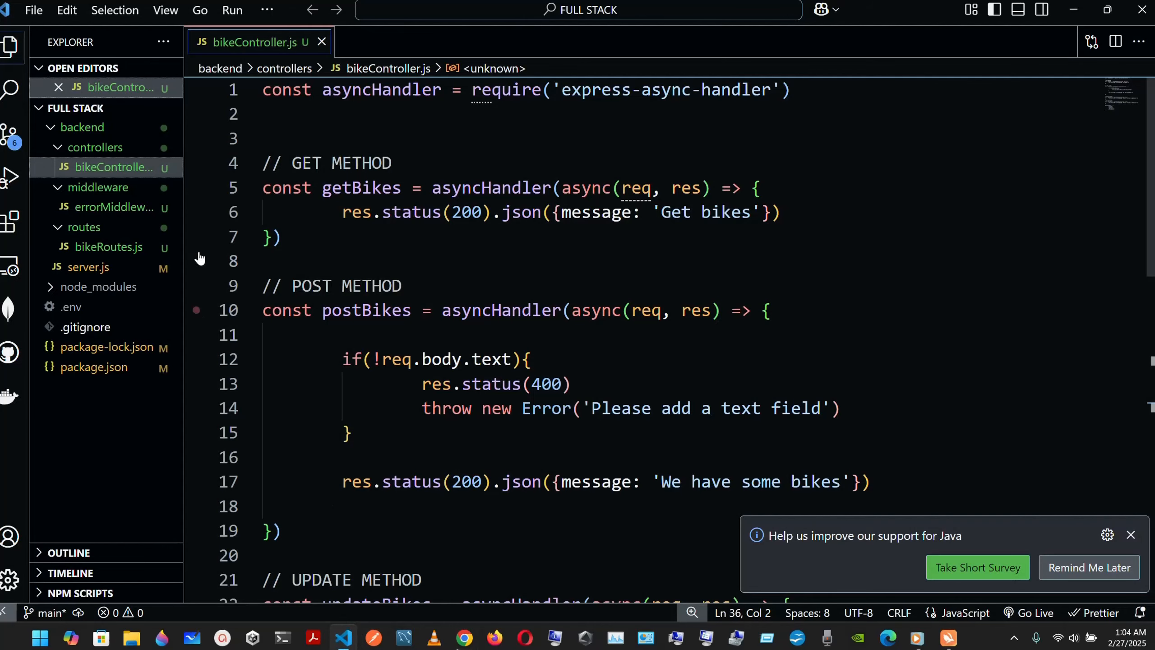
click(117, 310)
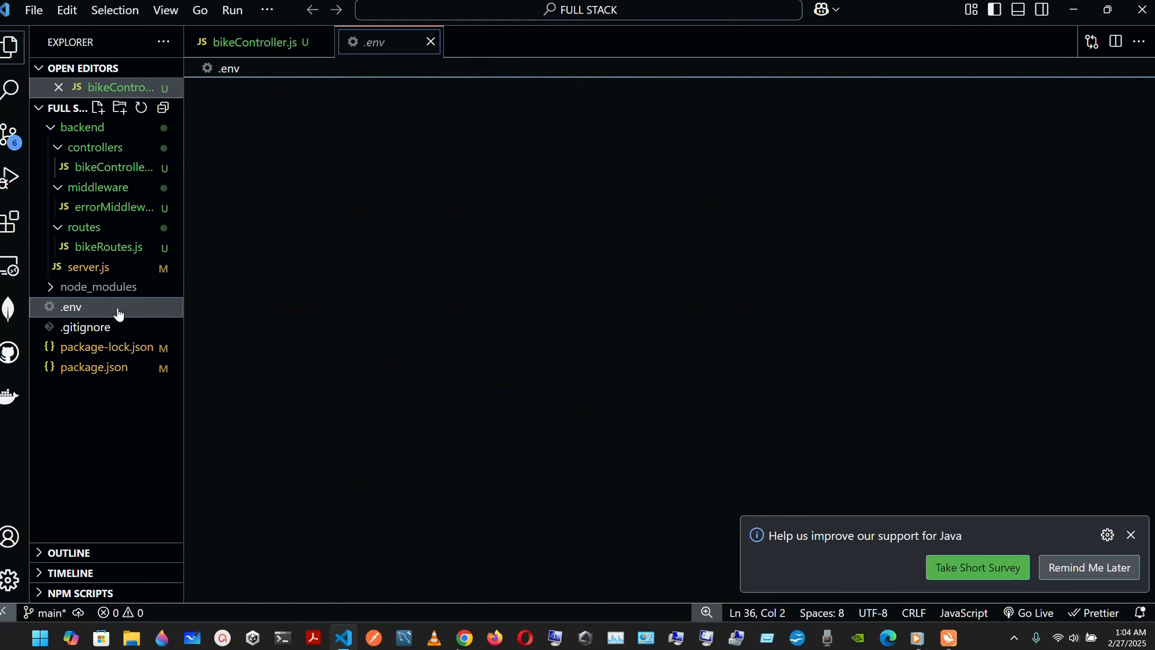
click(327, 139)
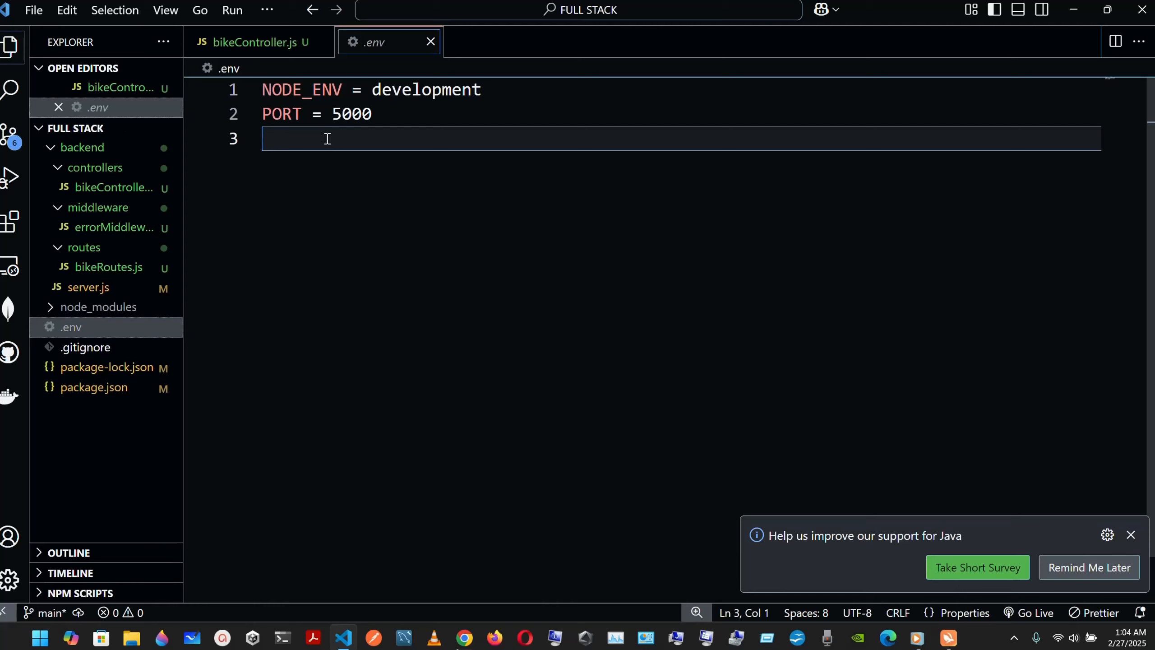
text(mon)
key(BackSpace)
key(BackSpace)
key(BackSpace)
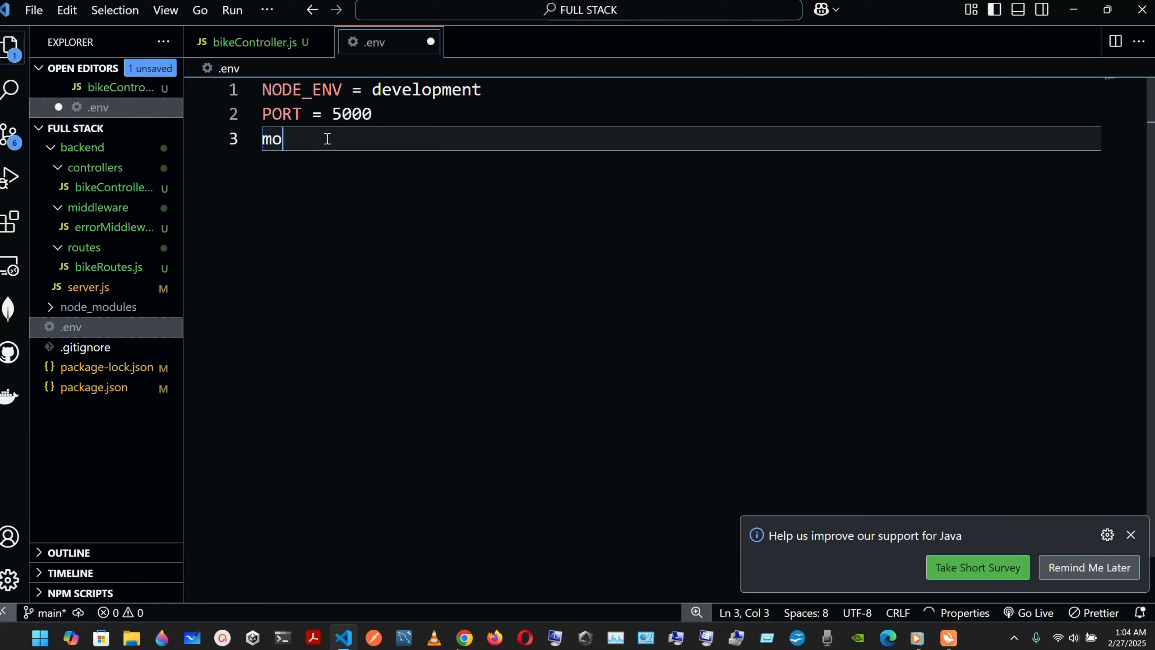
text(MONGODB)
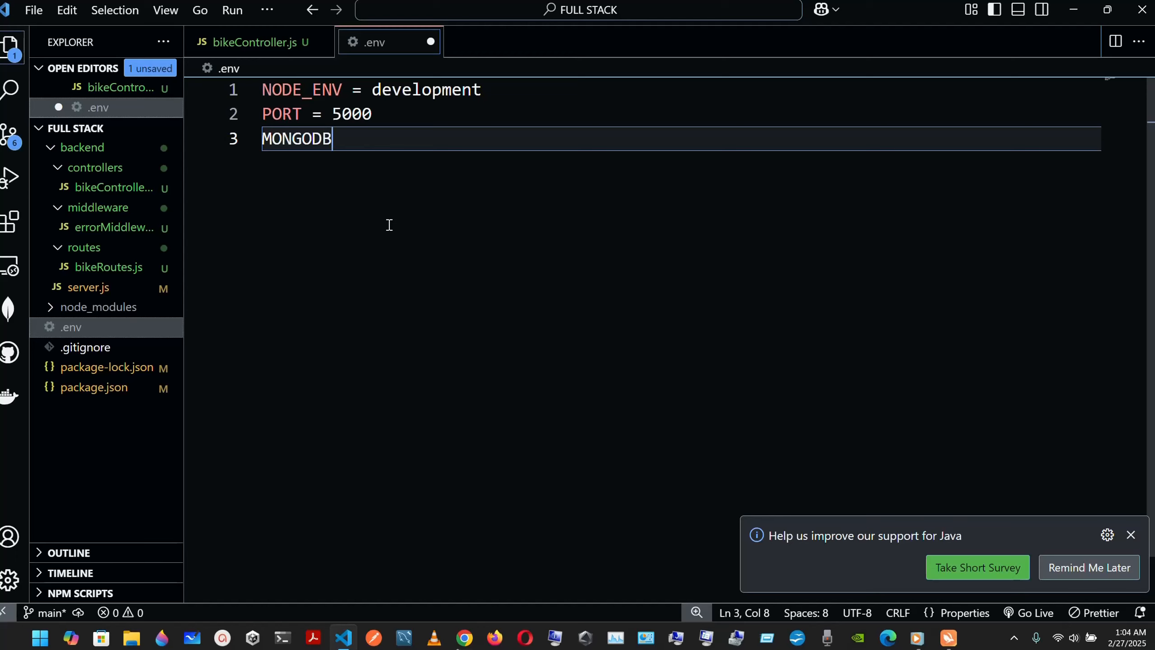
text(_URL)
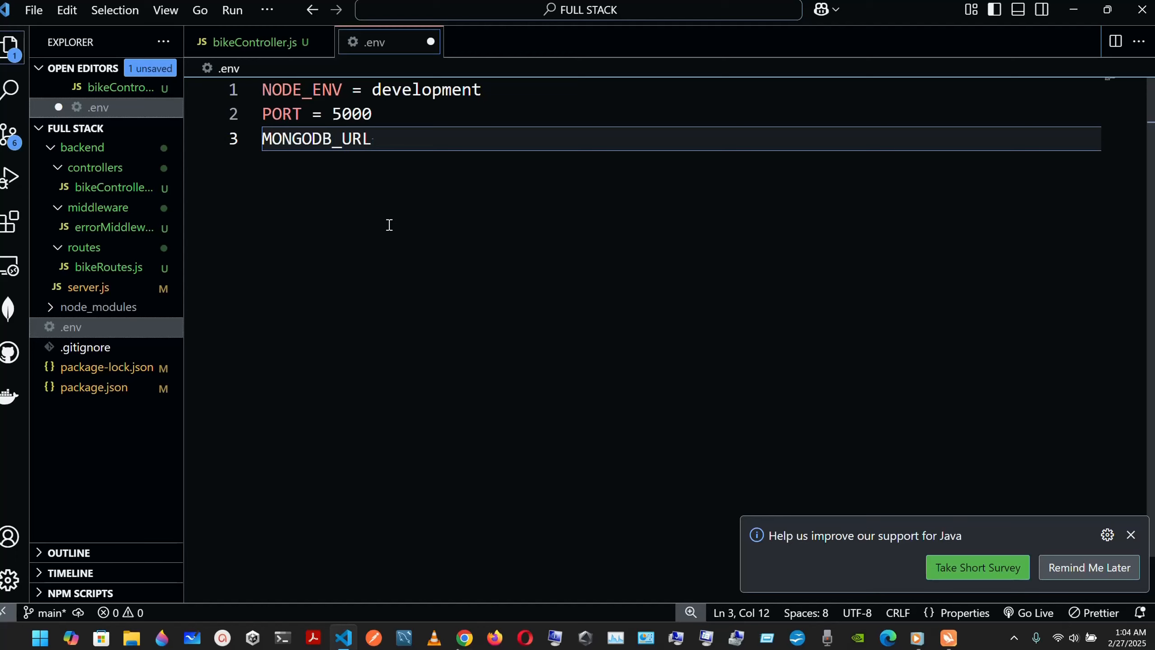
text( =)
key(ctrl+v)
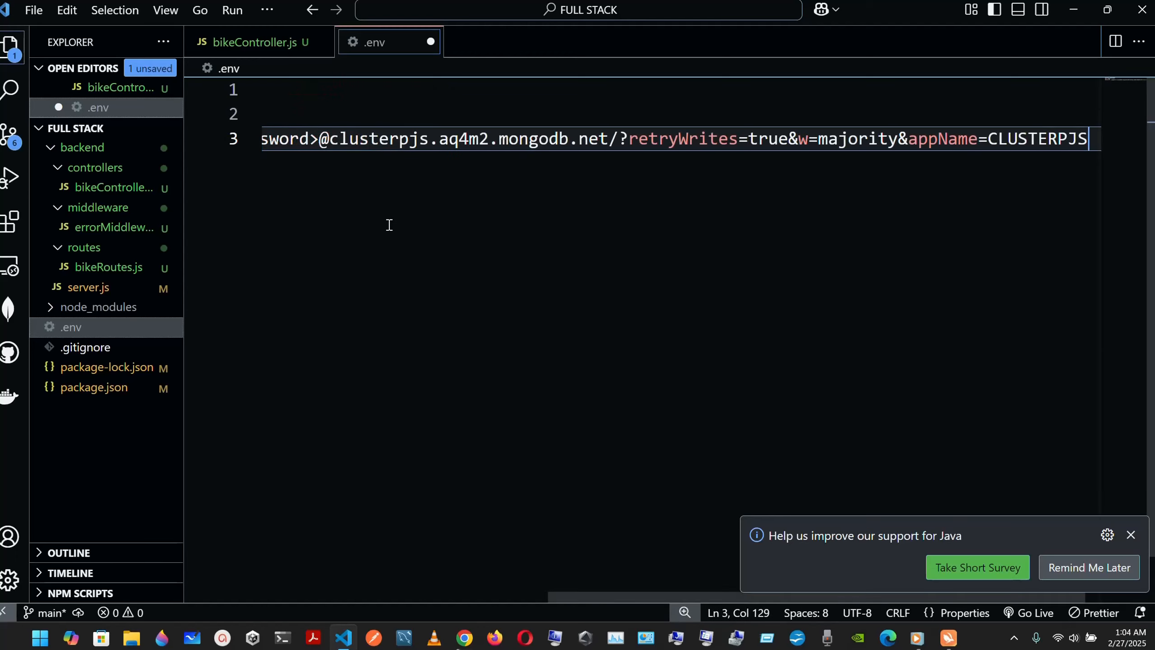
Step: Replace the <db_password> placeholder in MONGODB_URL with the actual database password
scroll(389, 225, left, 5)
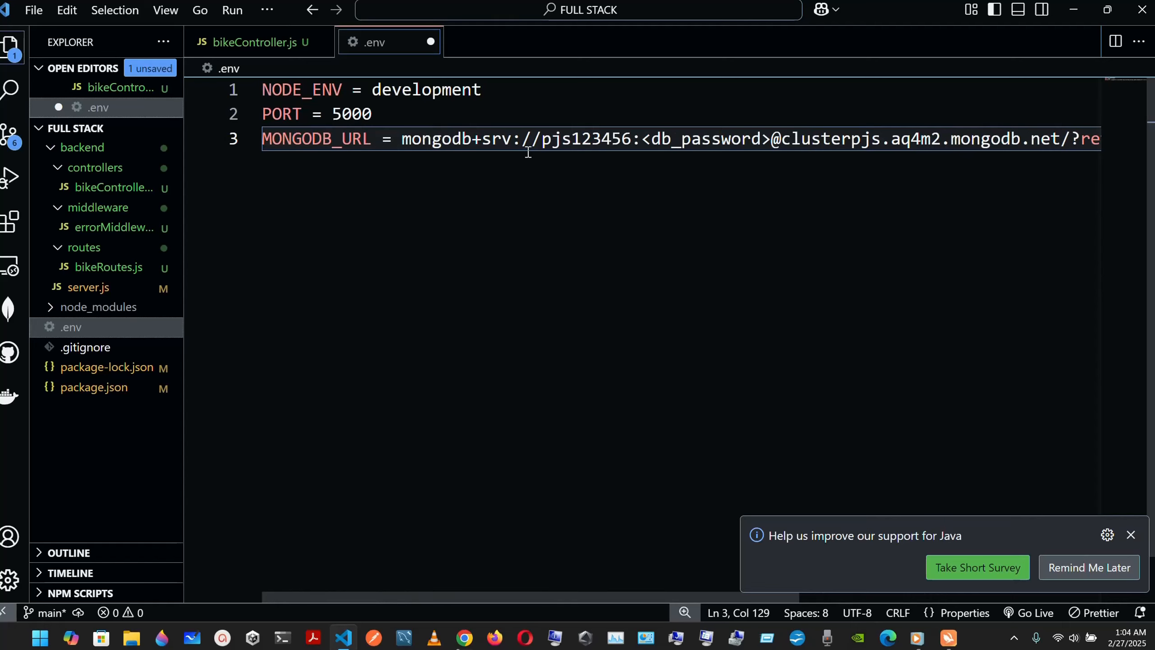
drag(770, 137, 644, 142)
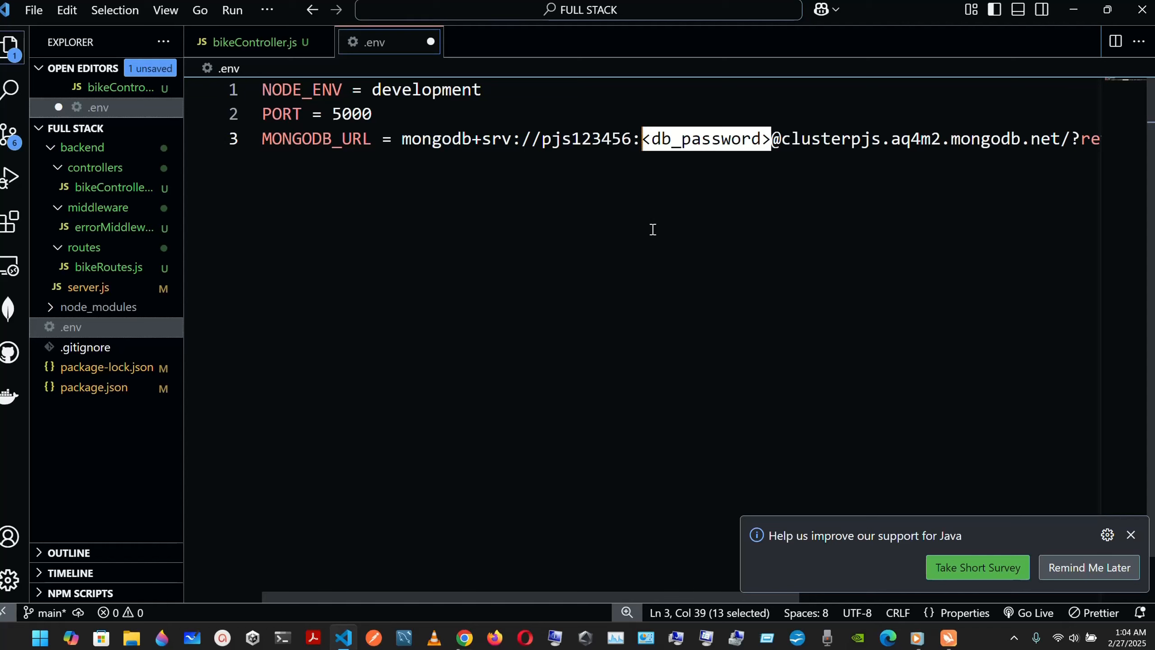
key(BackSpace)
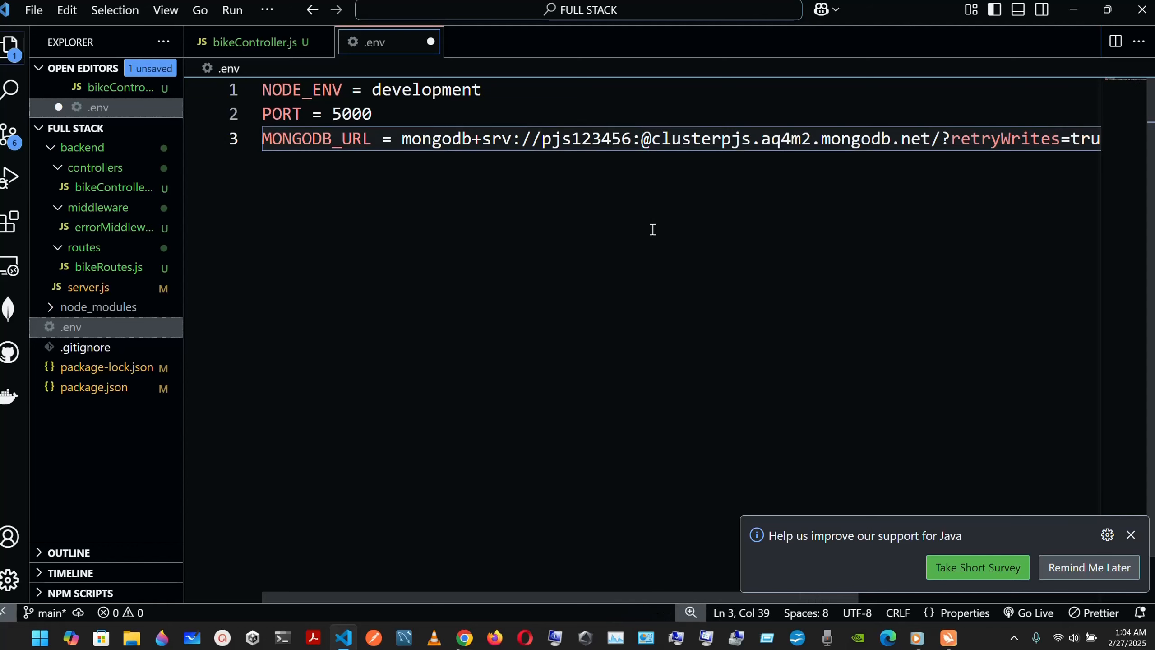
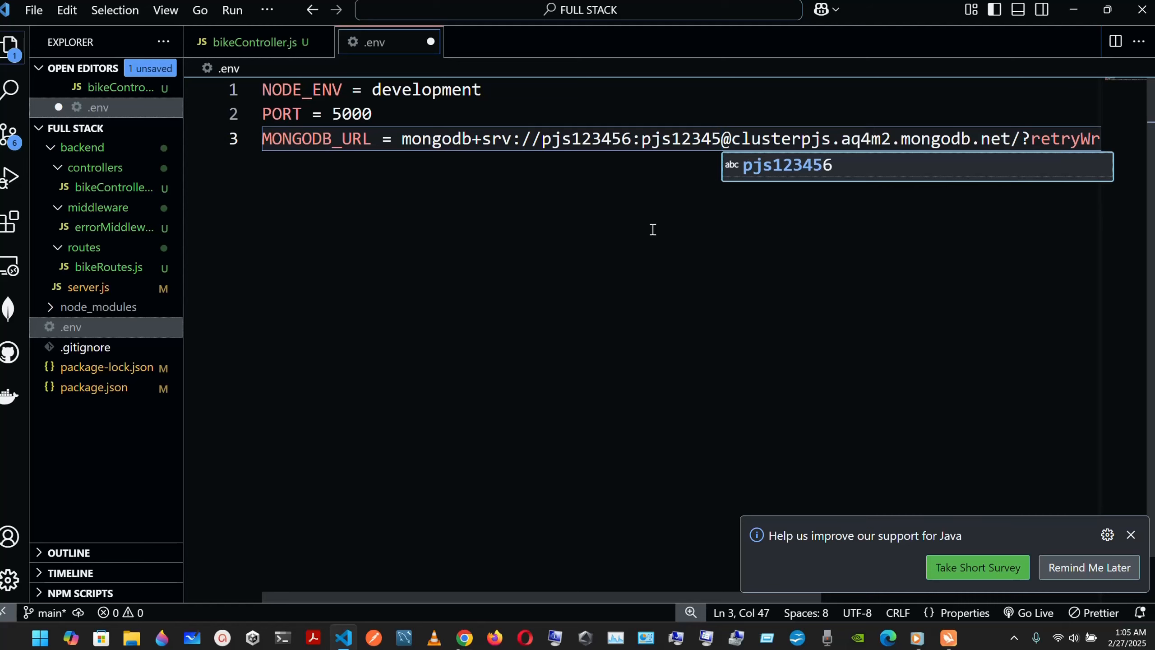
scroll(736, 232, right, 5)
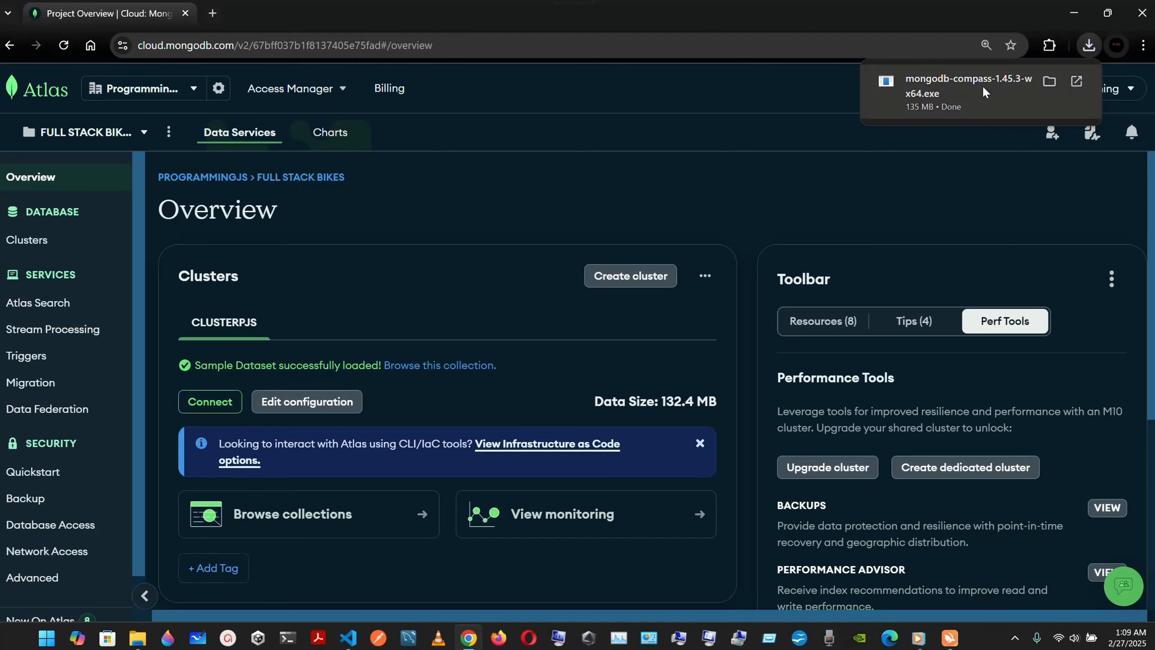
Step: Install and launch MongoDB Compass, then dismiss its welcome dialog
click(982, 85)
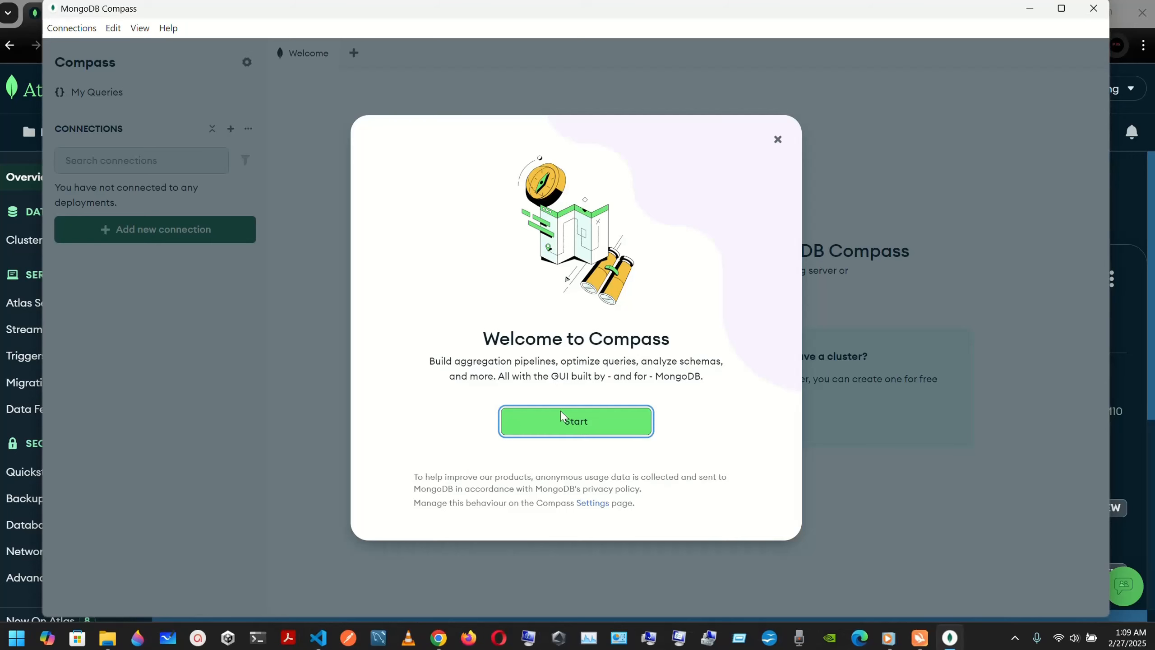
click(574, 431)
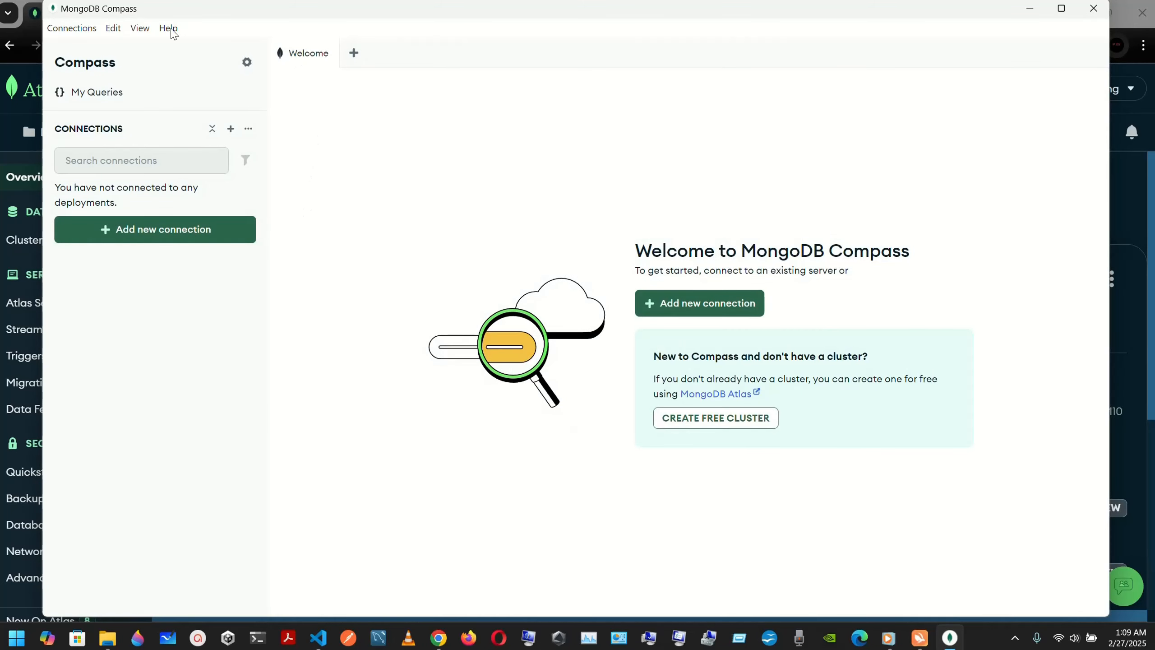
Step: Switch Compass to the Dark Theme in Edit > Settings > Theme and save
click(141, 29)
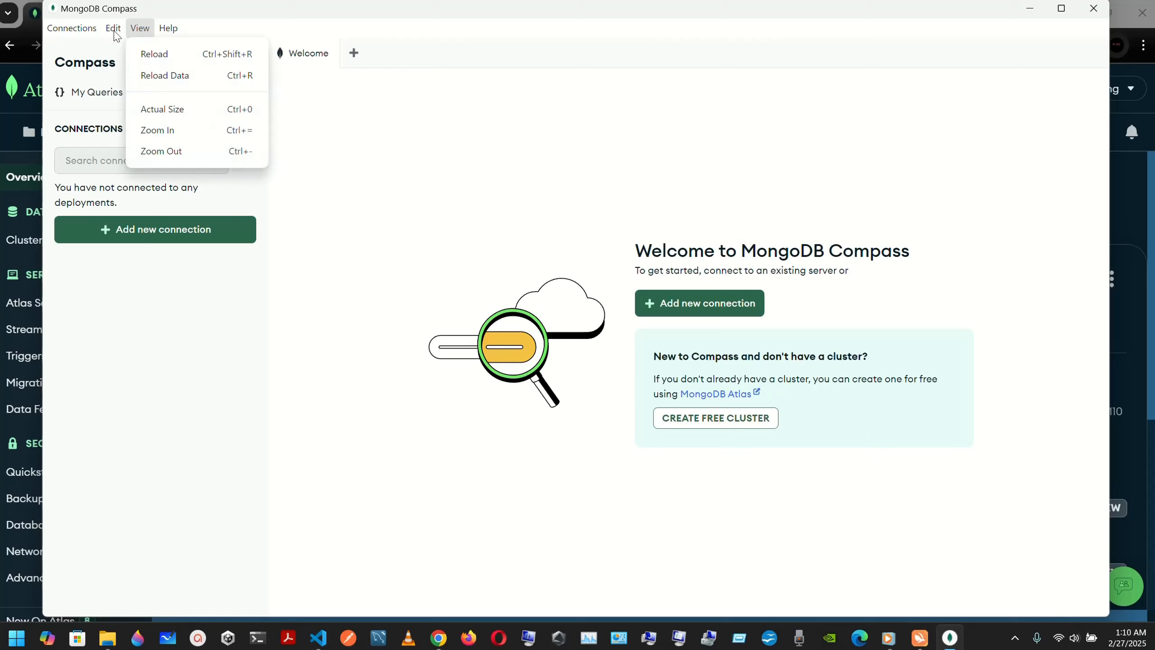
mouse_move(116, 31)
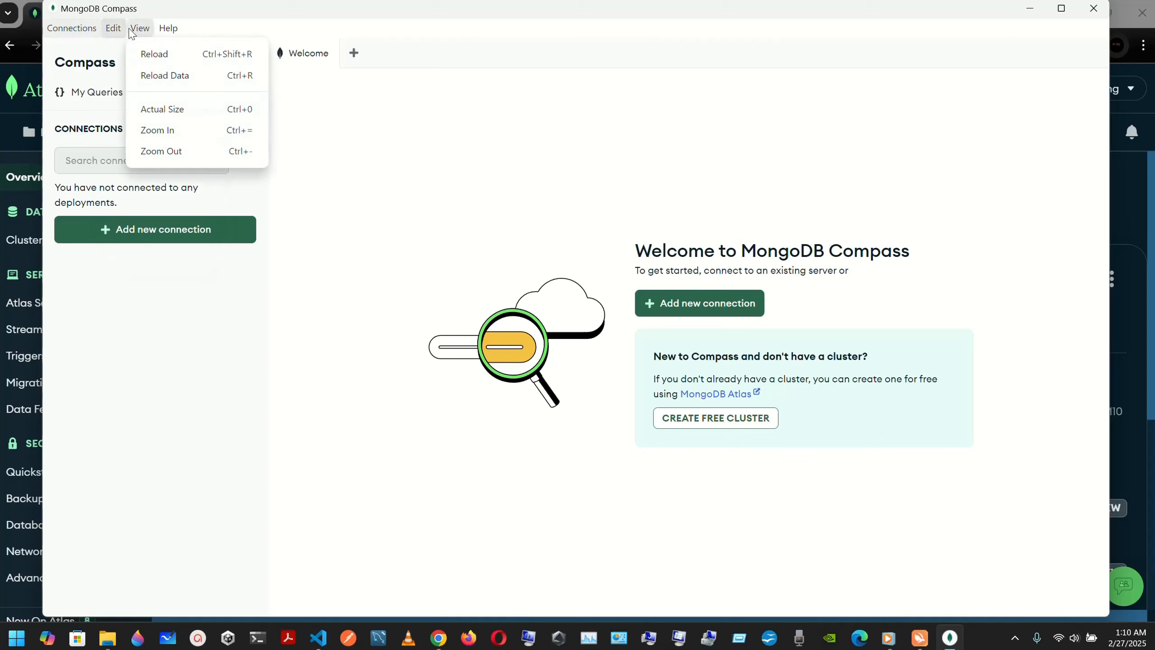
mouse_move(169, 30)
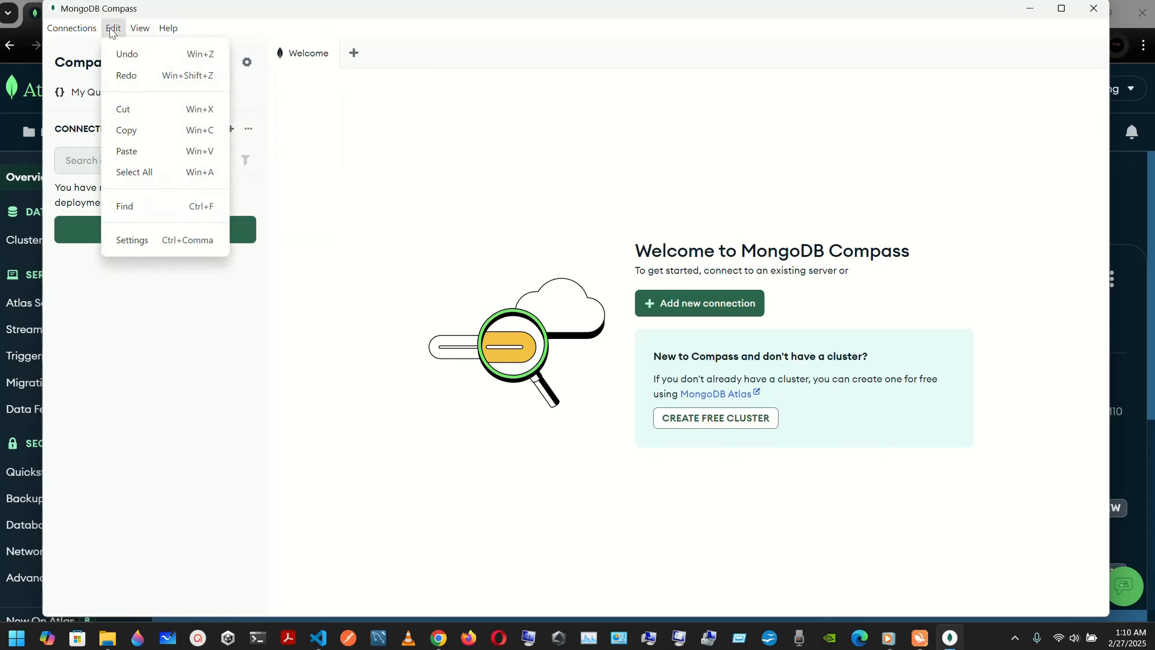
click(166, 241)
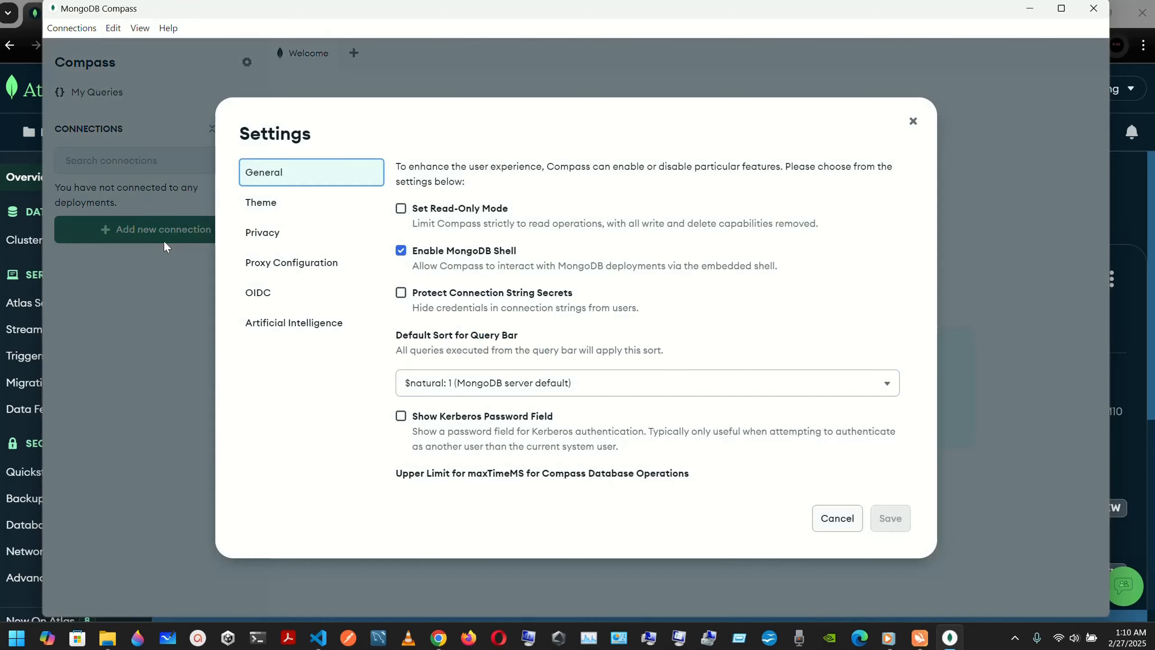
click(266, 206)
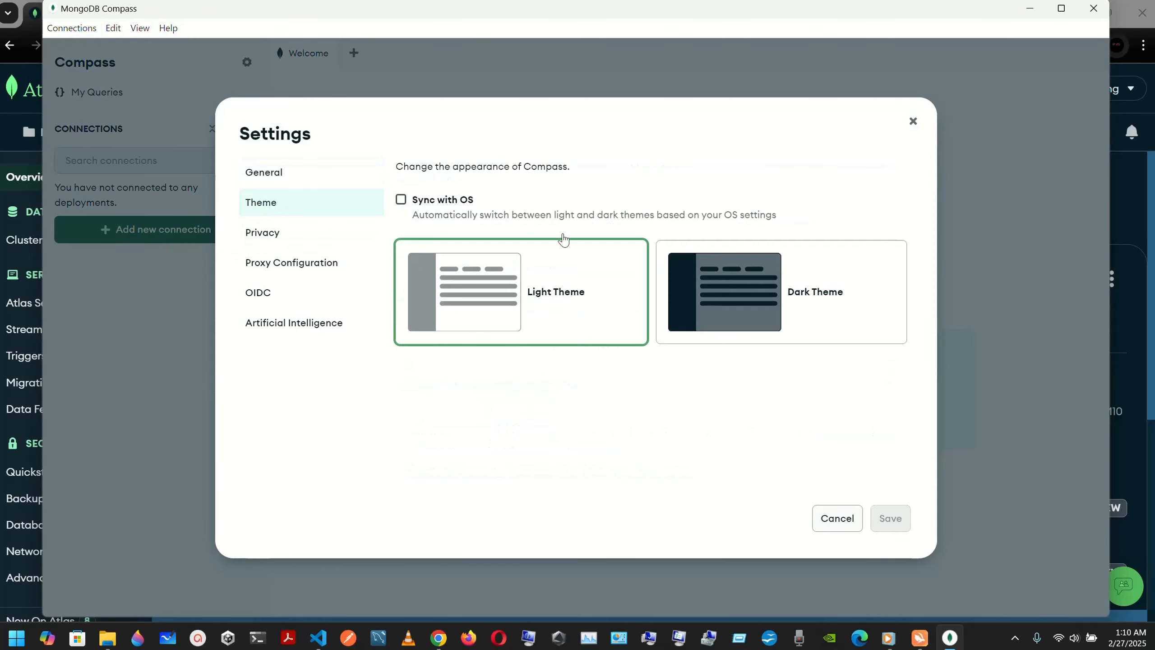
click(826, 291)
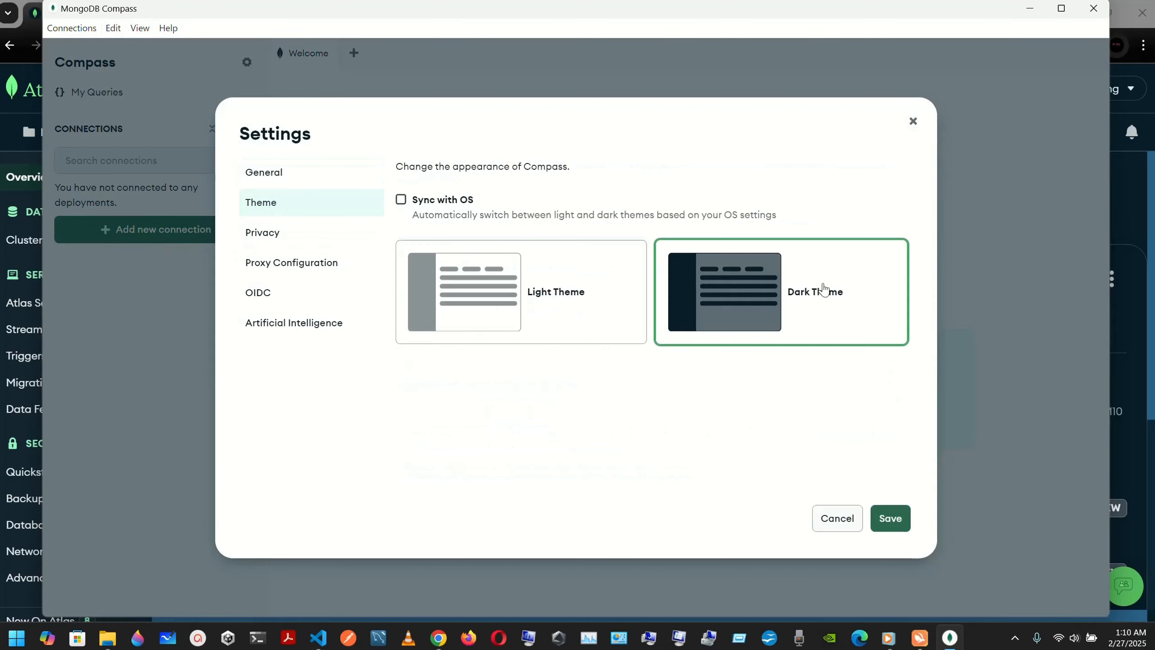
click(890, 519)
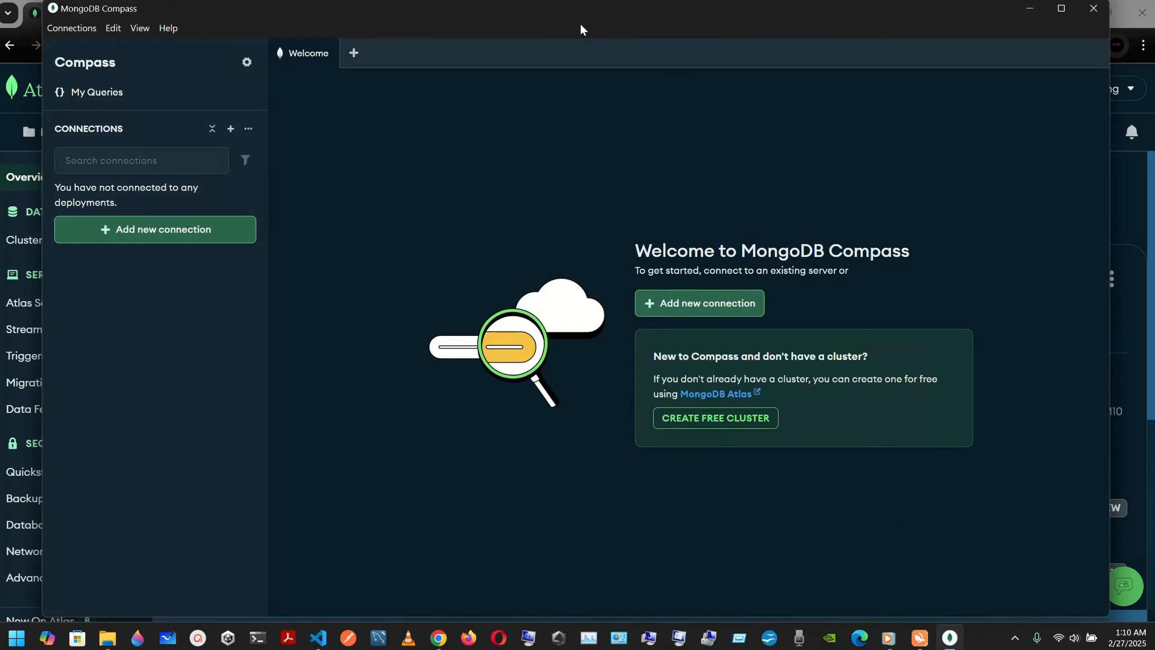
click(78, 29)
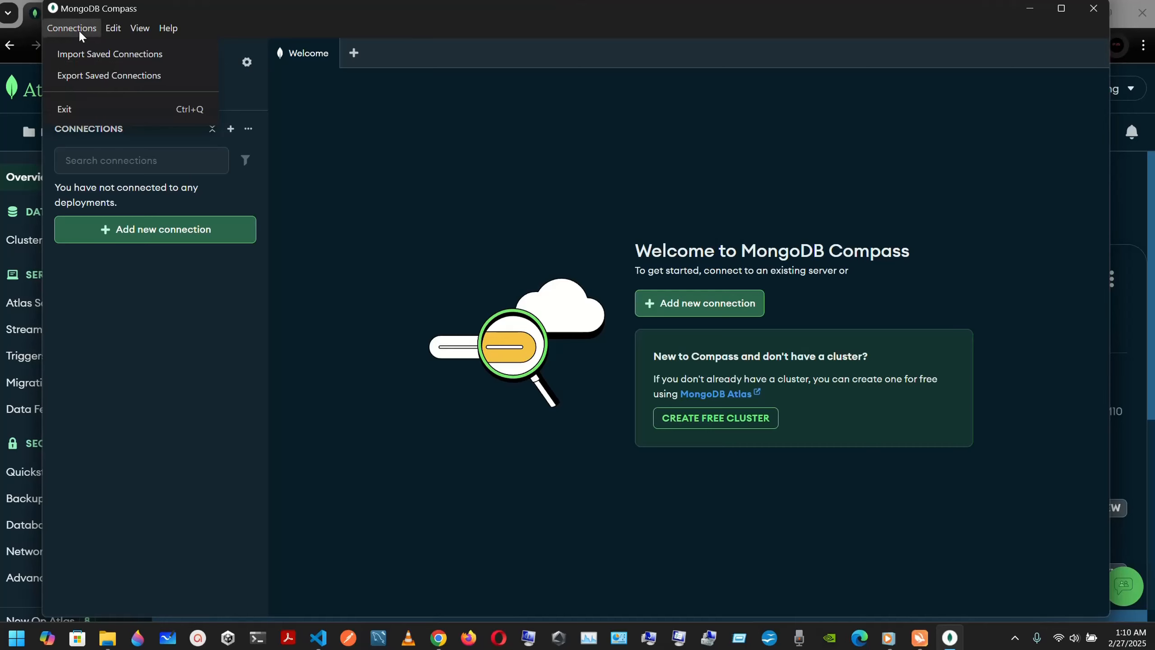
click(190, 200)
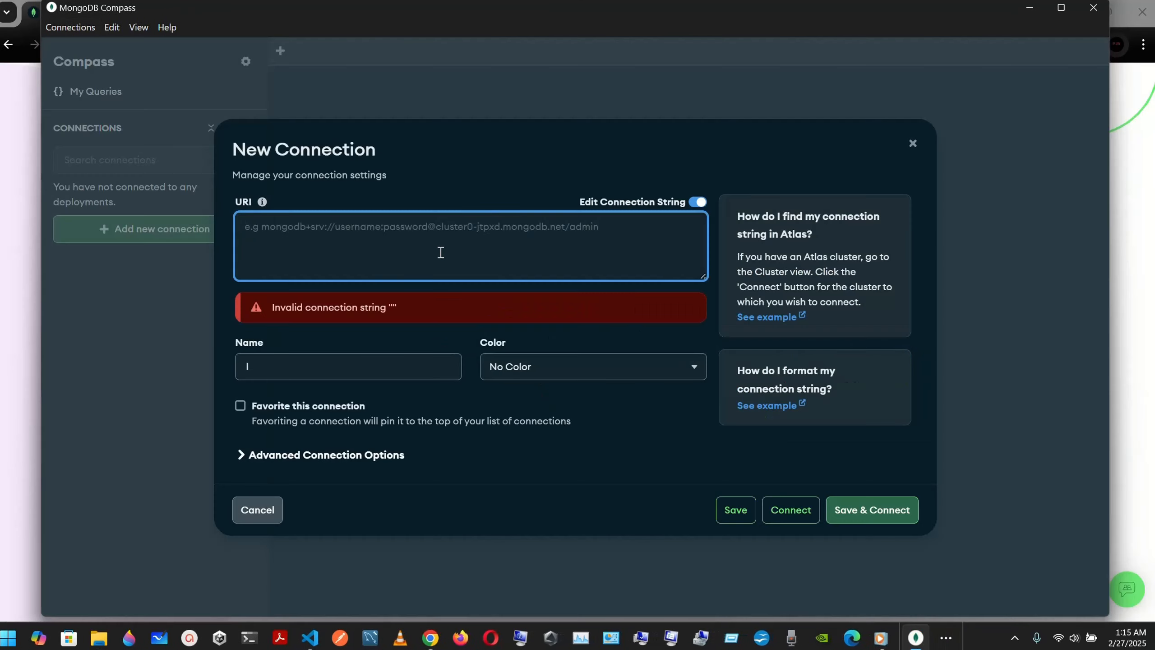
Step: Back on the Atlas project overview, copy CLUSTERPJS's Compass connection string
click(438, 641)
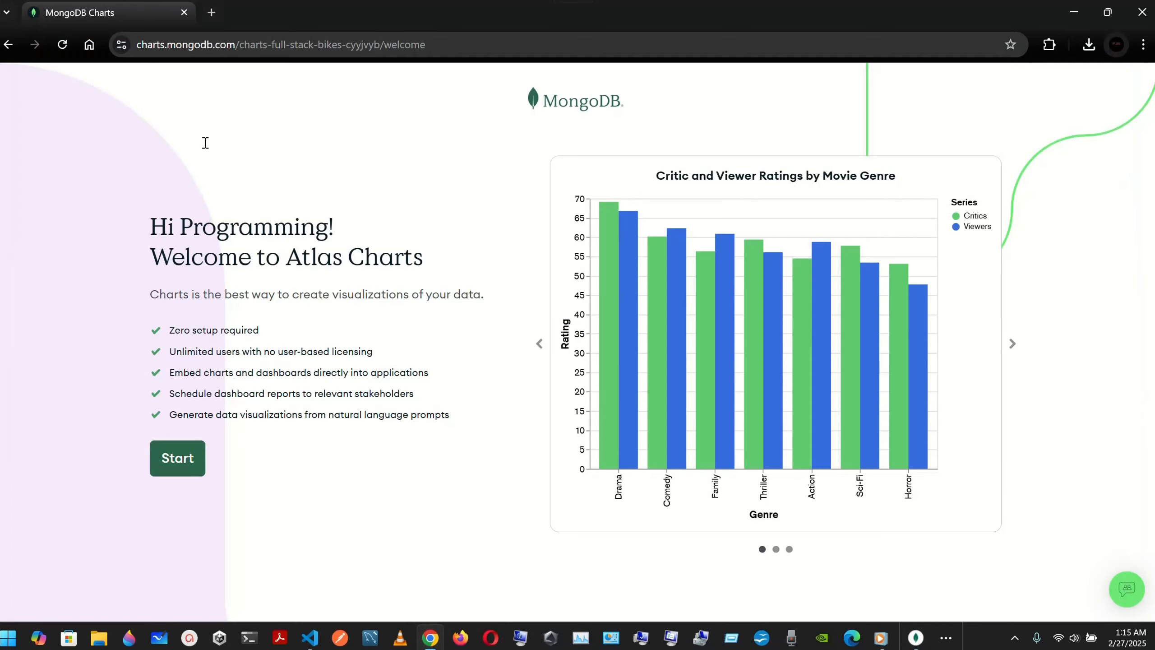
click(3, 45)
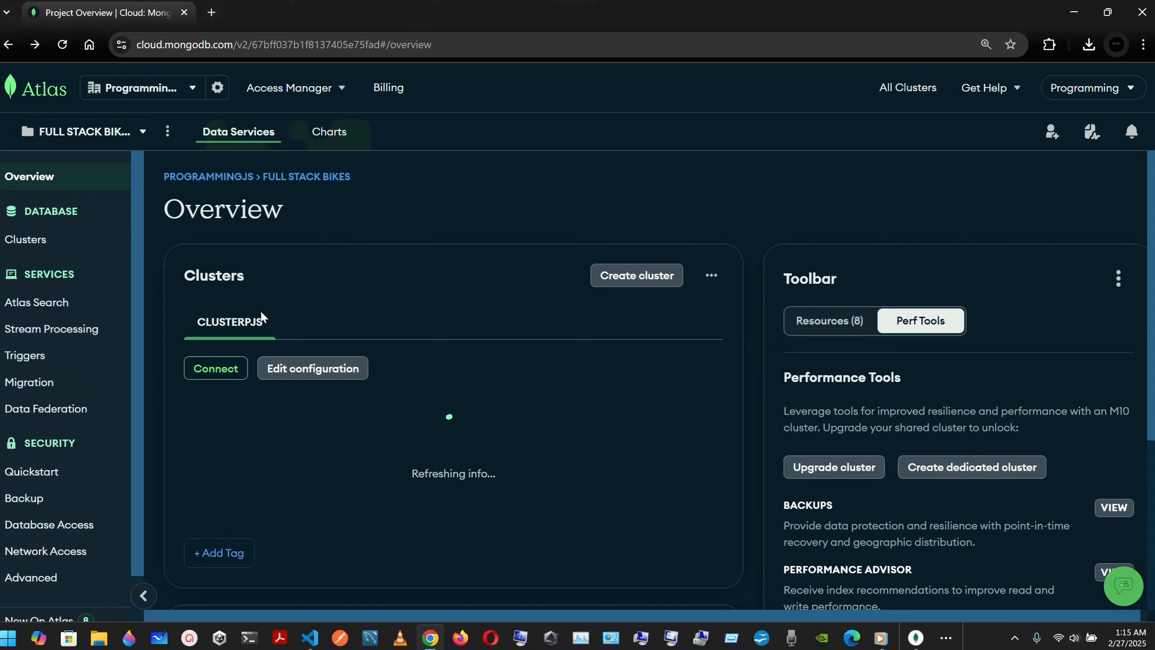
click(223, 400)
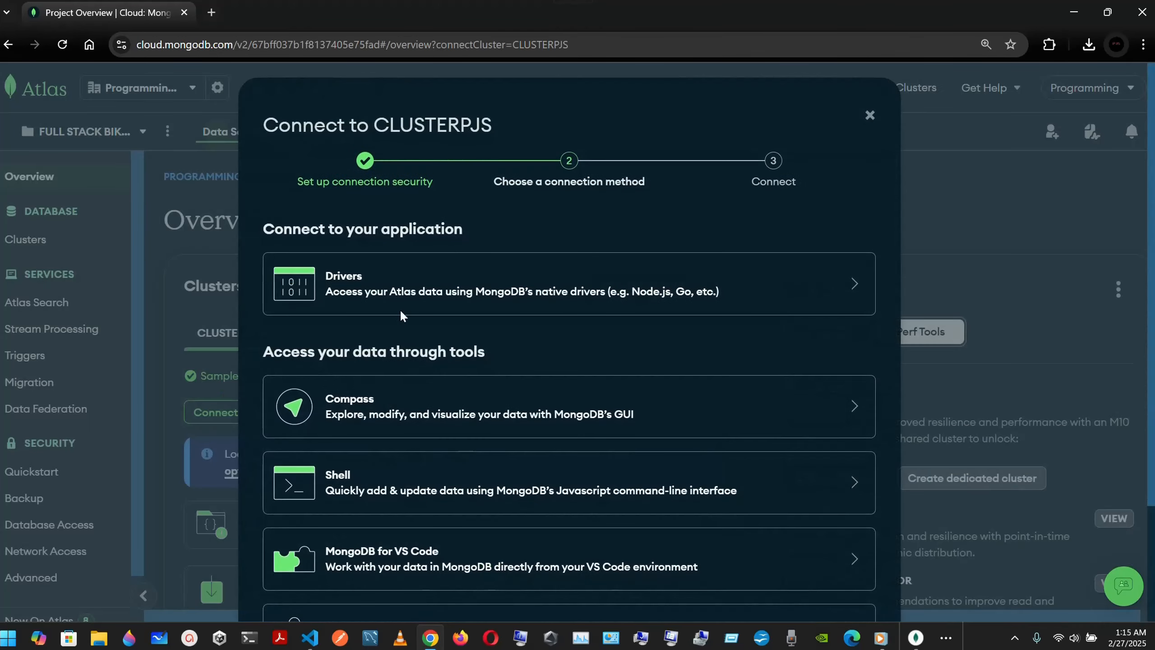
click(398, 424)
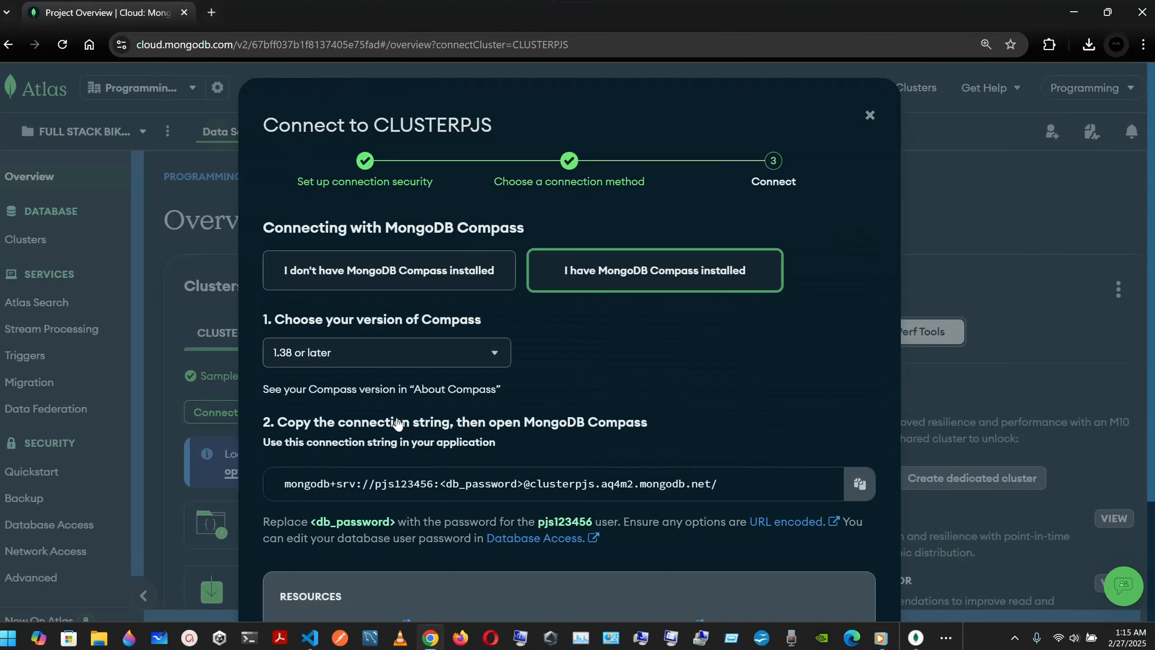
scroll(603, 329, down, 3)
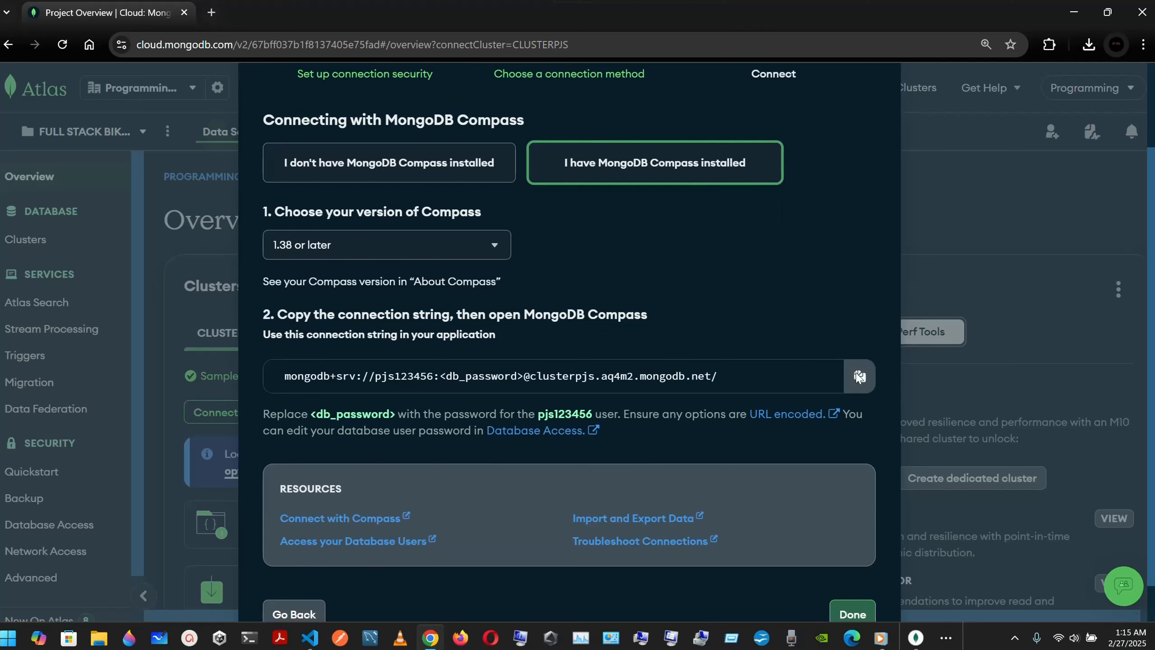
click(852, 368)
Step: Paste the URI into Compass, replace <db_password> with the user's password, then Save & Connect
click(916, 637)
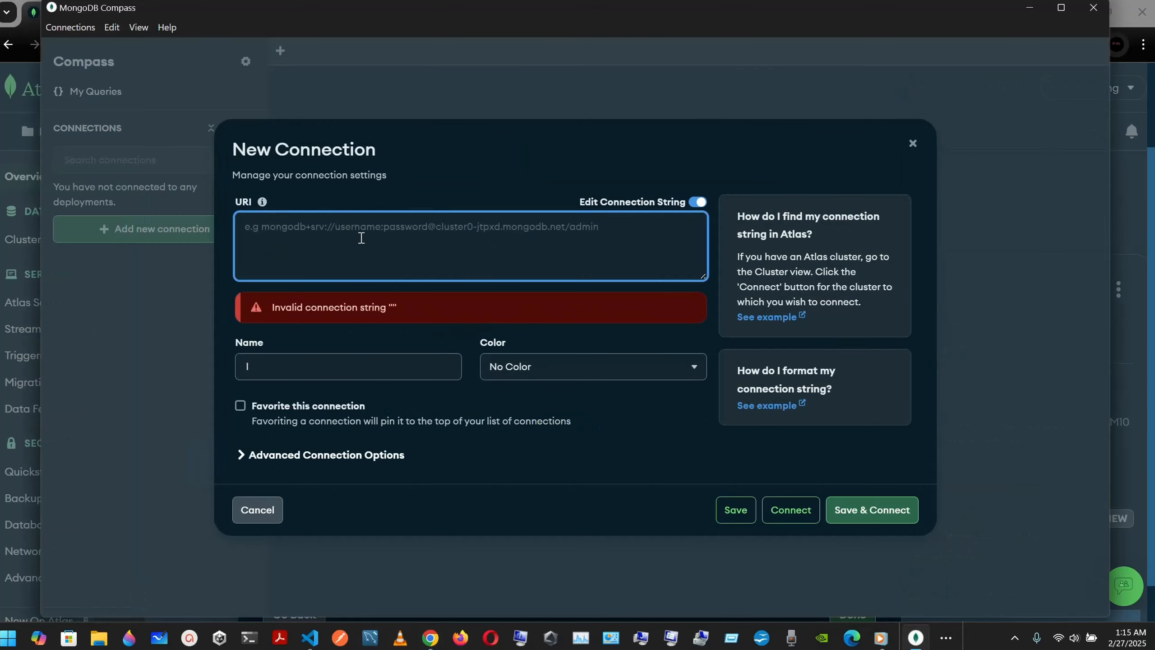
key(ctrl+v)
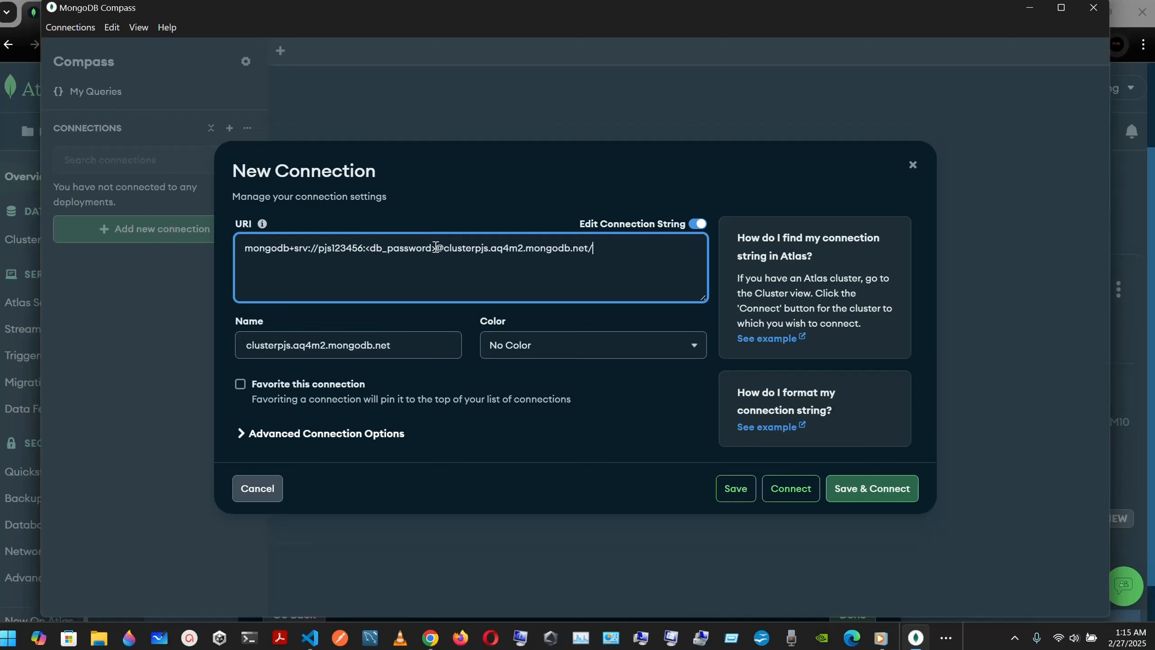
drag(435, 246, 367, 252)
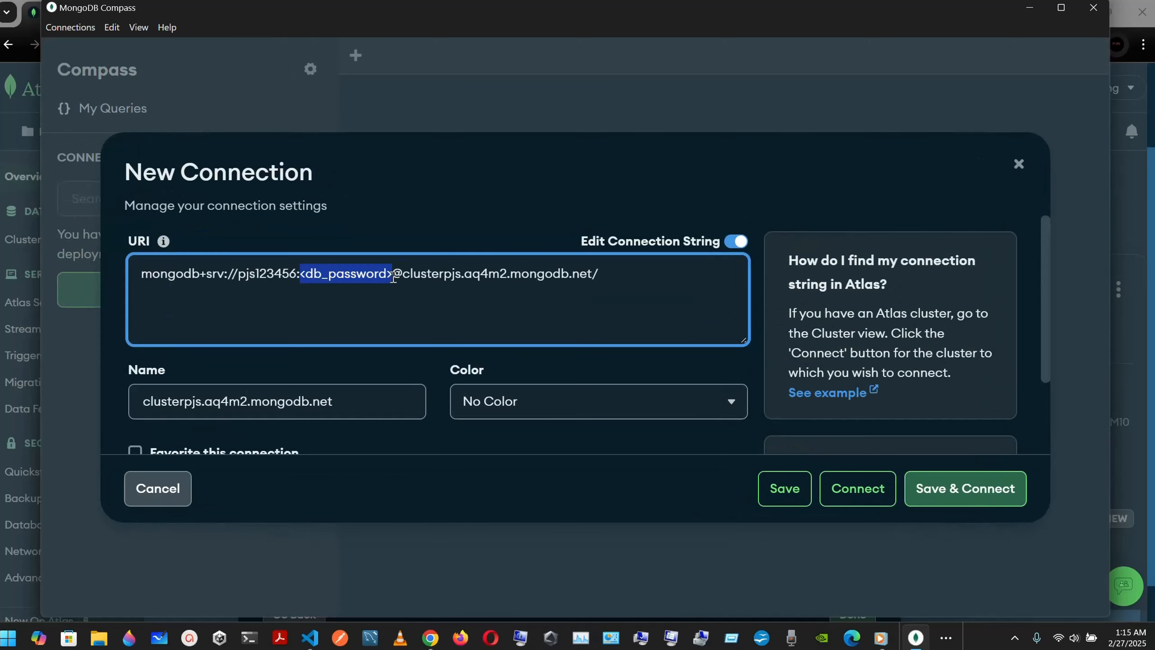
key(ctrl+plus)
key(BackSpace)
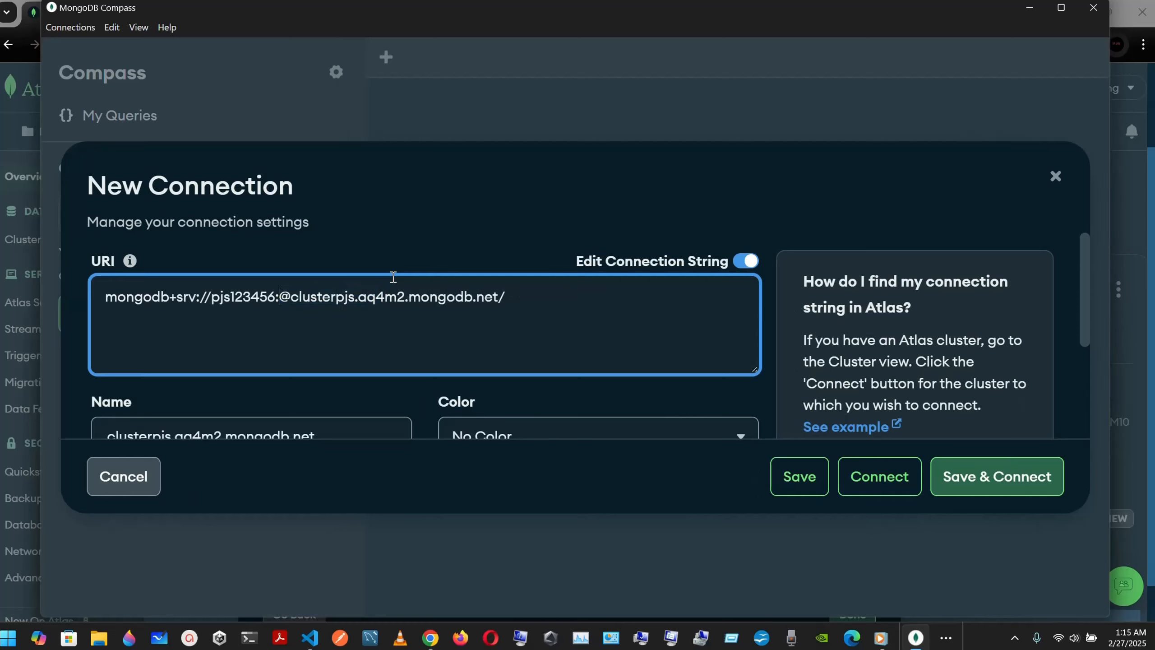
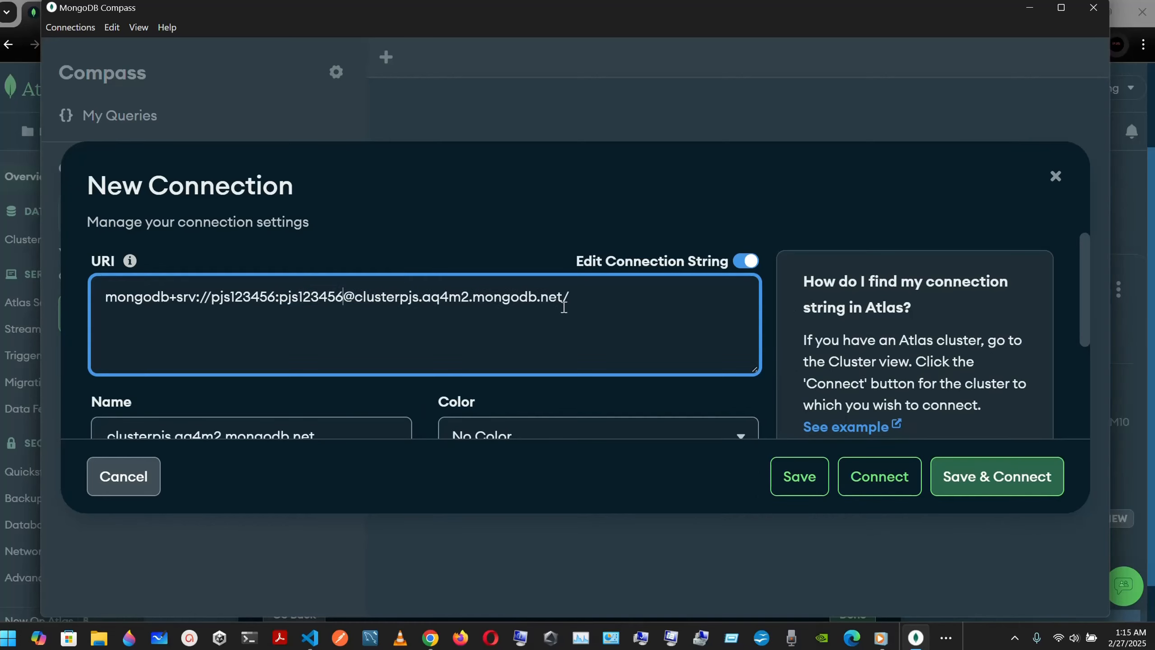
key(ctrl+minus)
key(ctrl+minus)
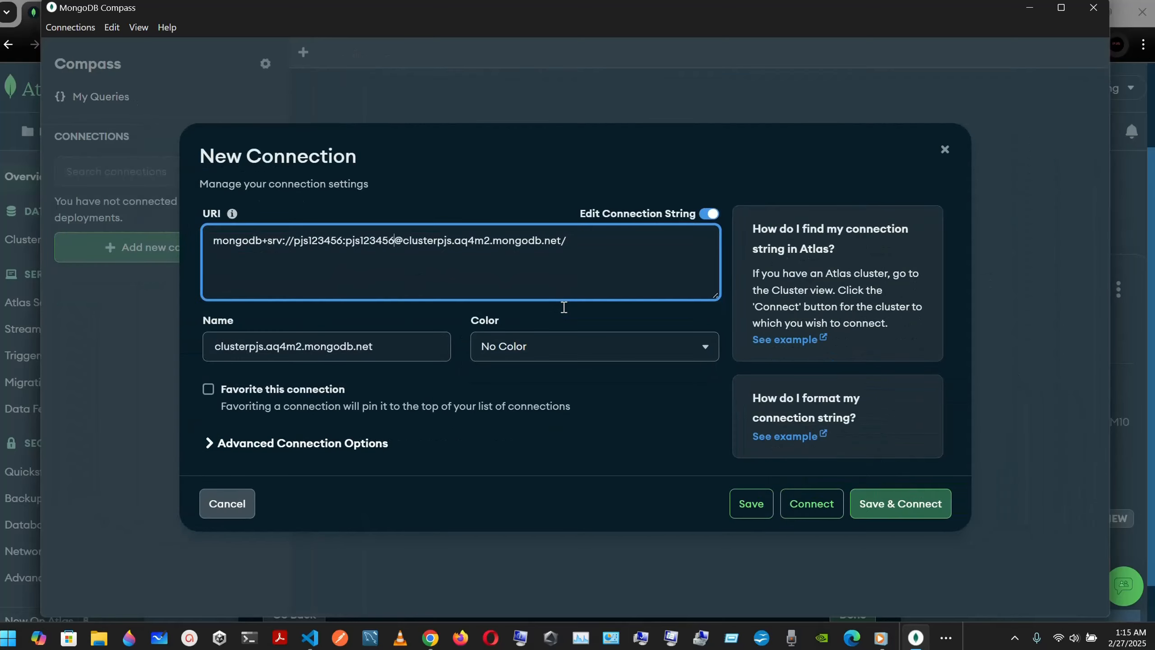
click(889, 509)
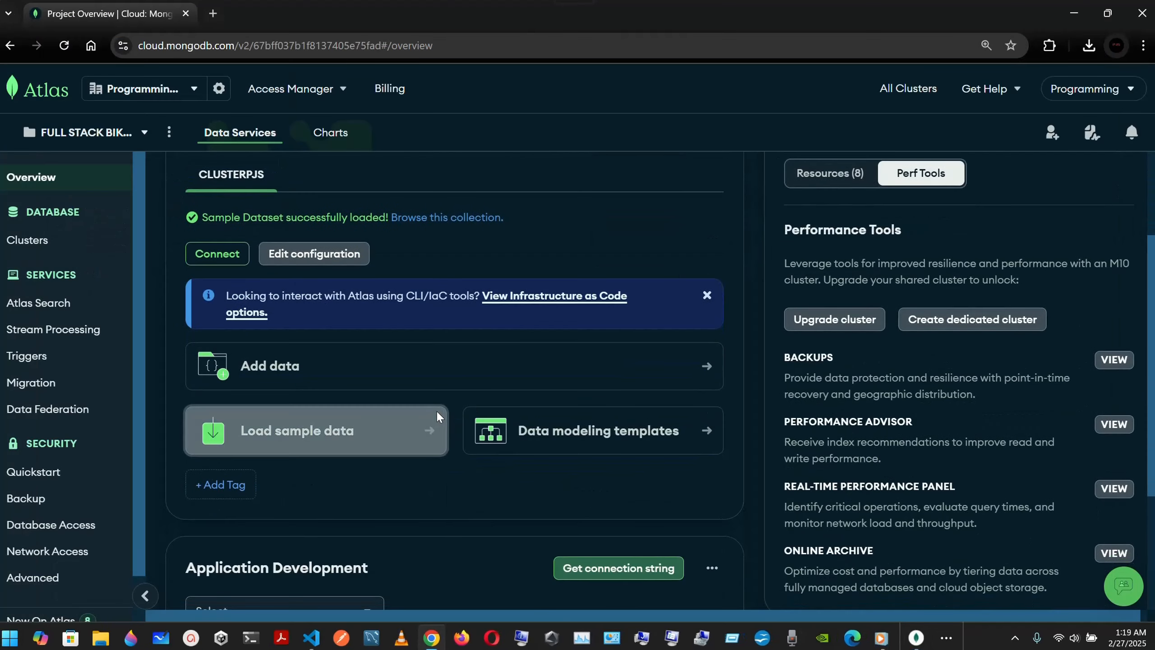
Step: Create database 'fullstack' with collection 'bikes' through Add data > Create Database
scroll(291, 376, up, 3)
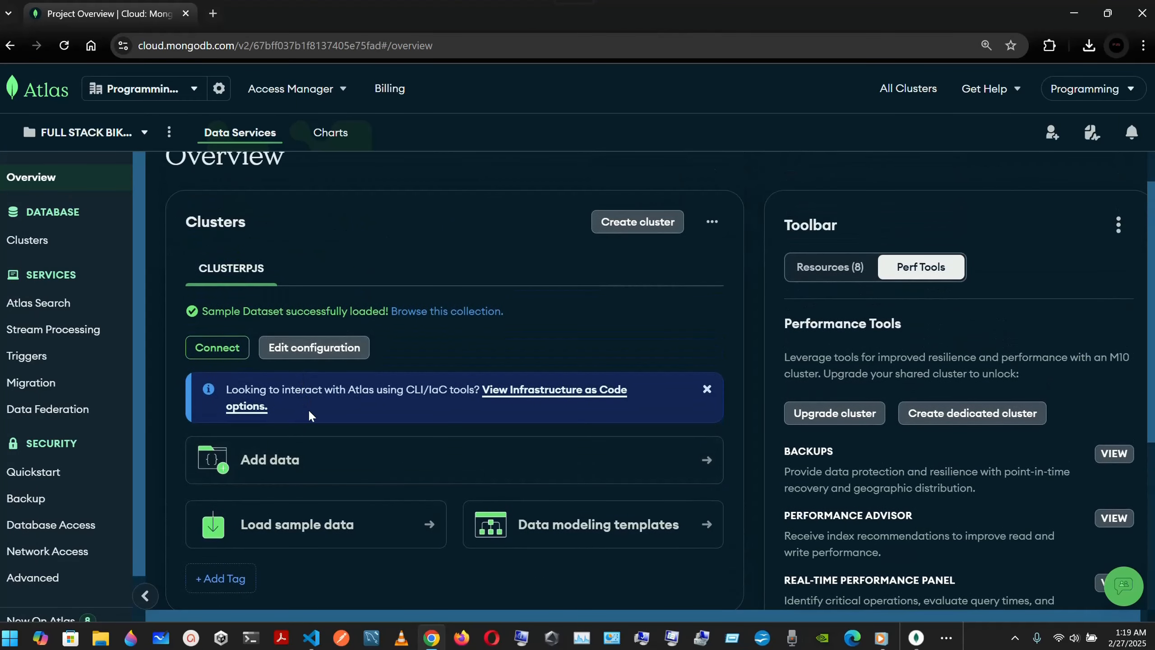
scroll(300, 321, down, 2)
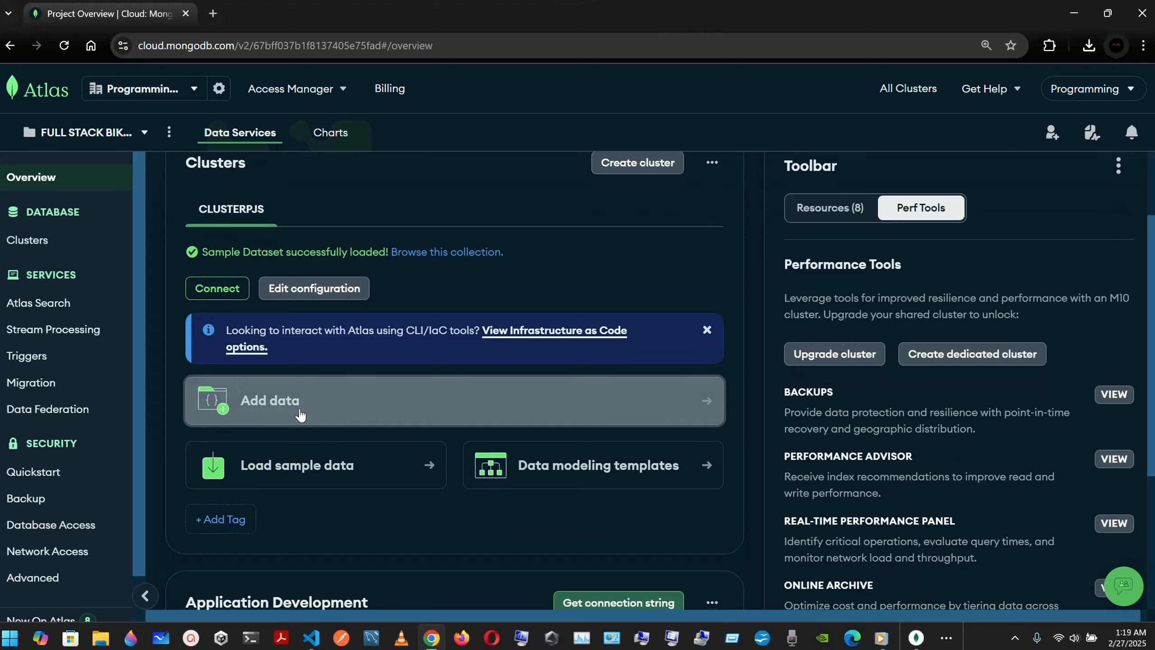
click(300, 415)
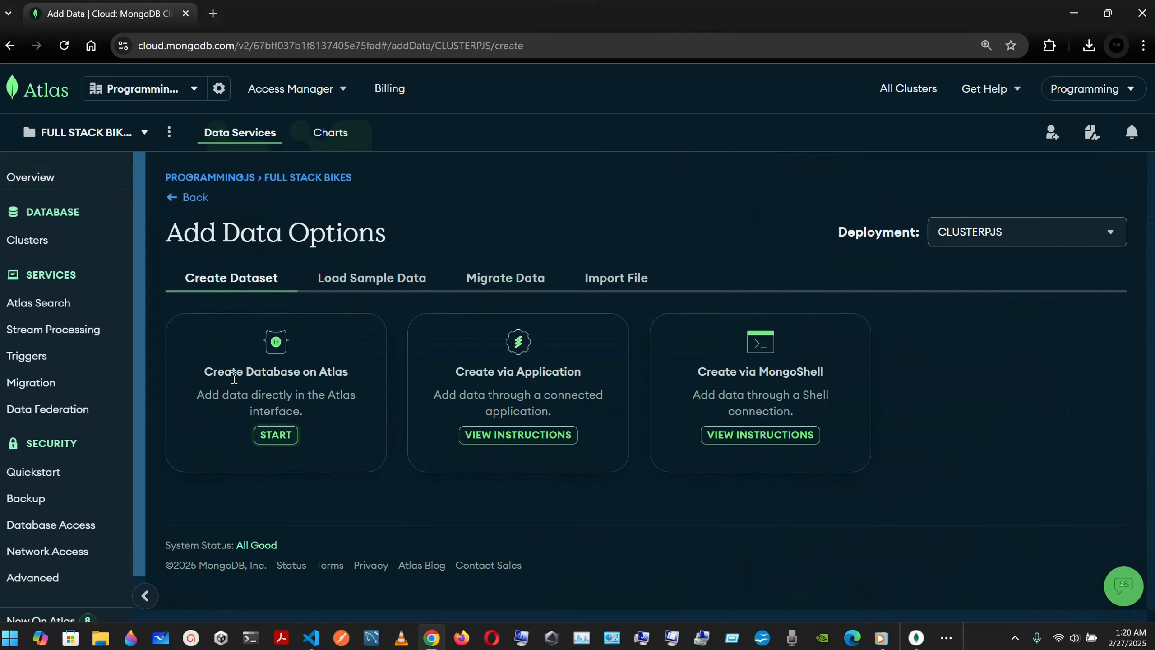
click(276, 435)
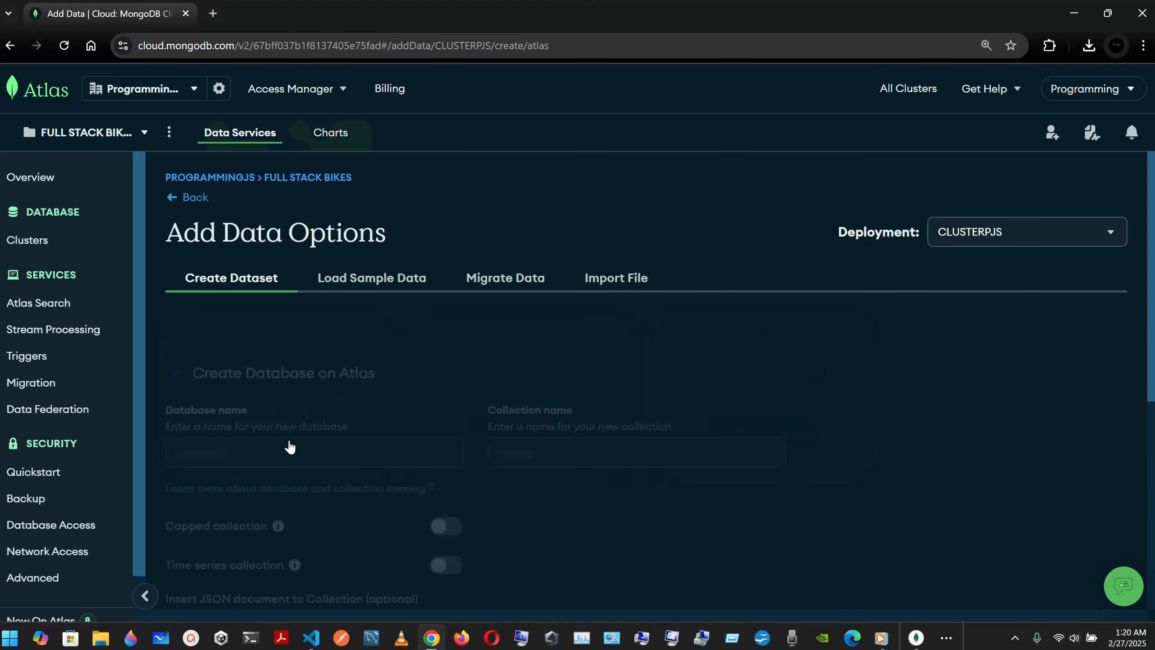
click(253, 402)
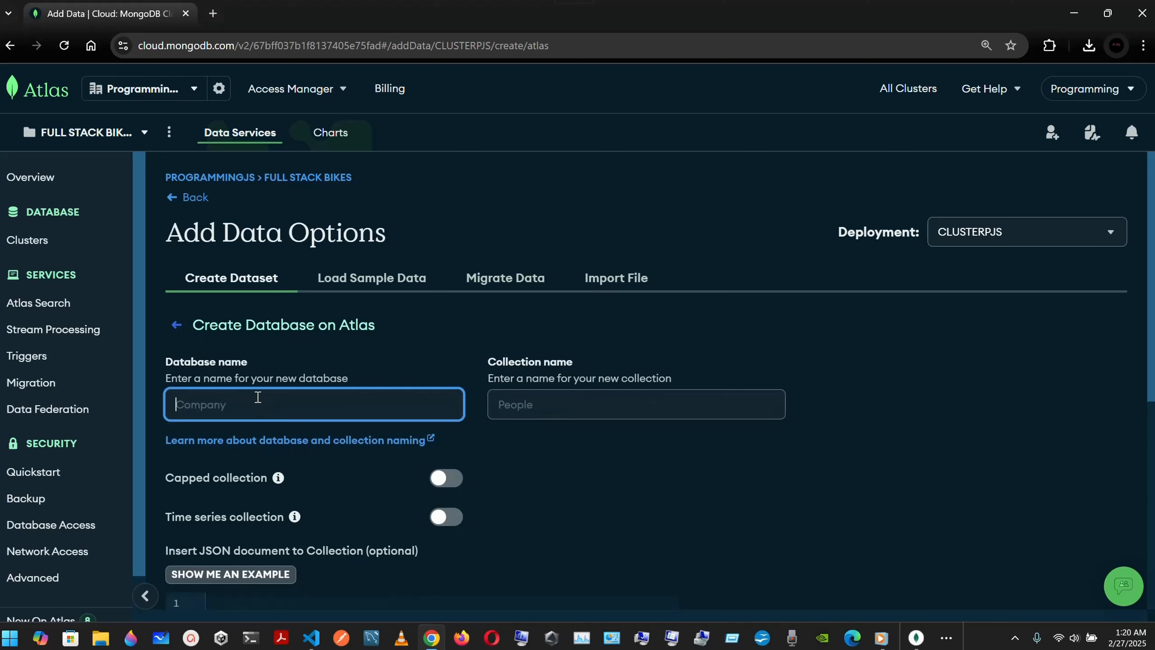
scroll(274, 386, down, 1)
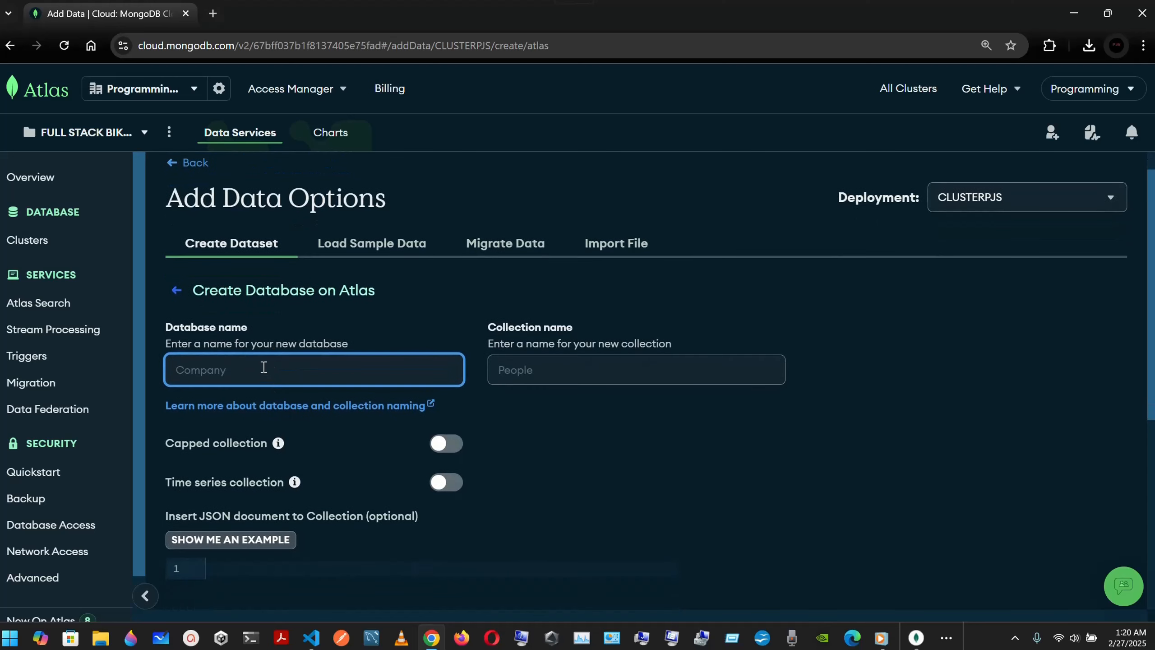
text(fullstack)
click(514, 373)
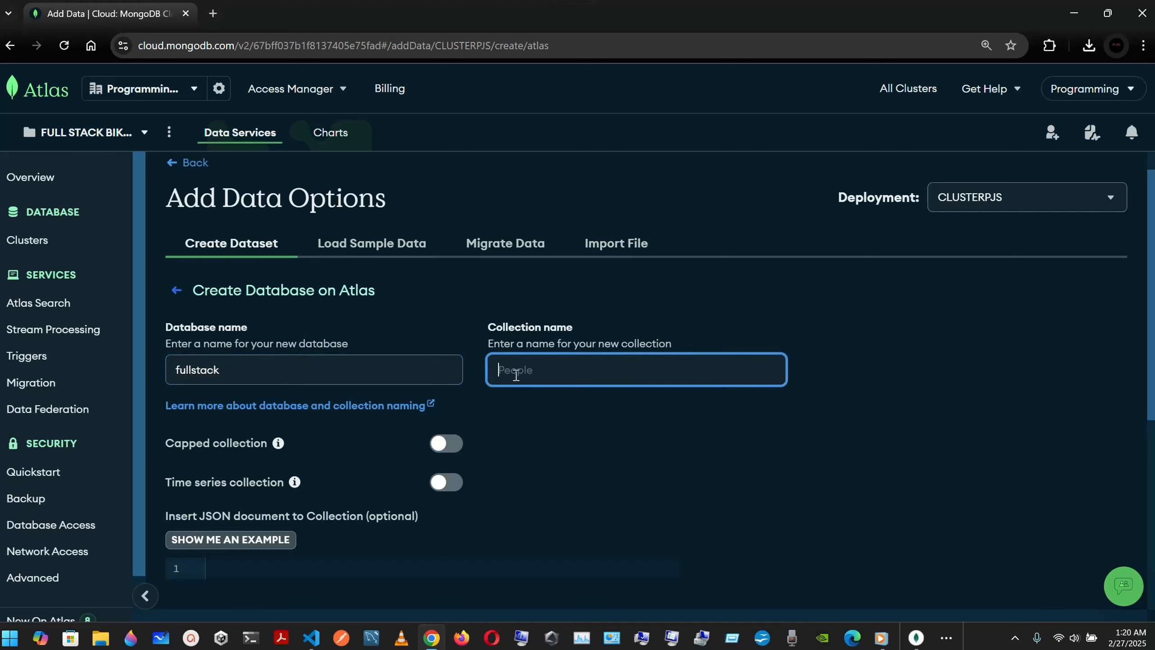
text(bikes)
scroll(609, 413, down, 3)
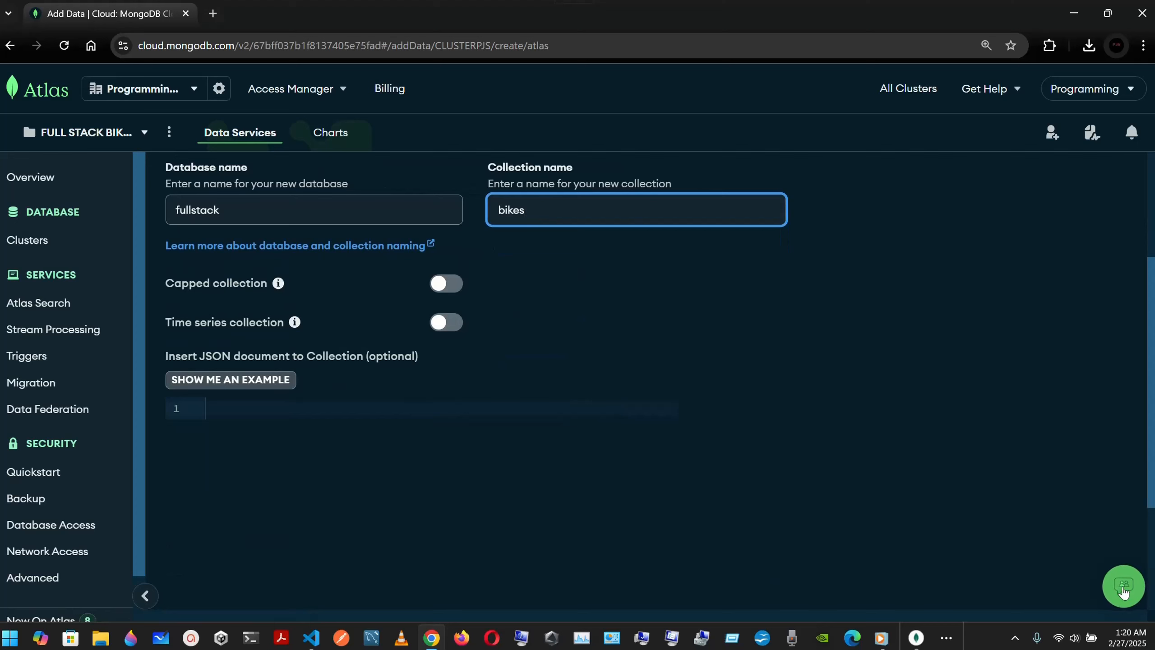
scroll(861, 469, up, 4)
scroll(861, 472, down, 8)
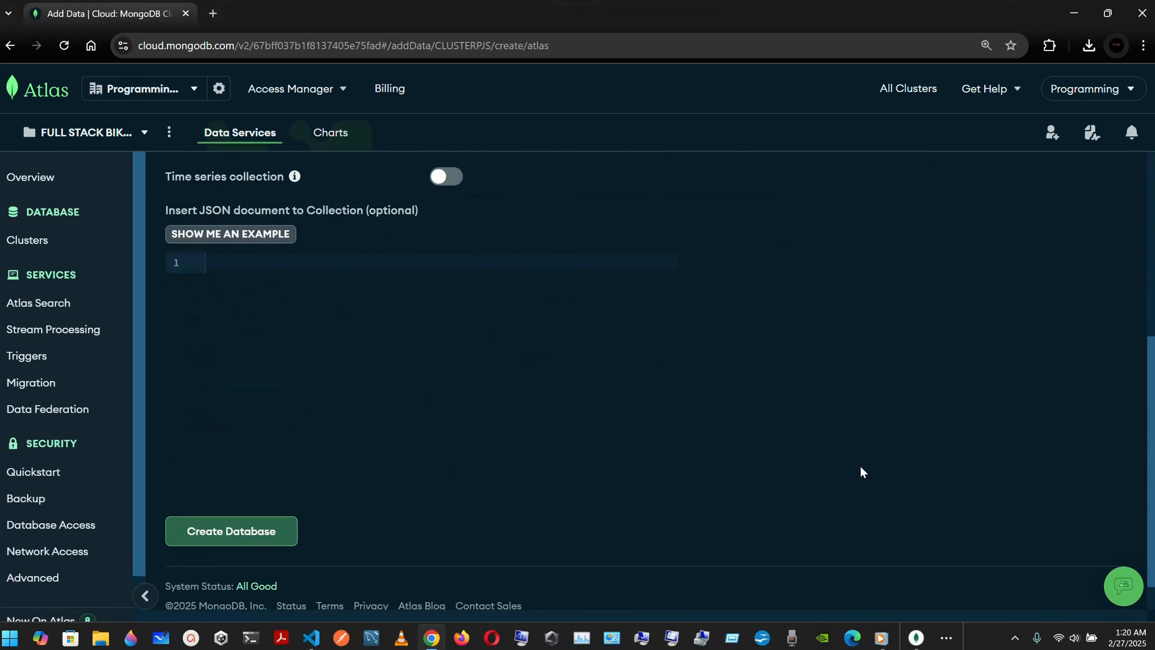
click(244, 499)
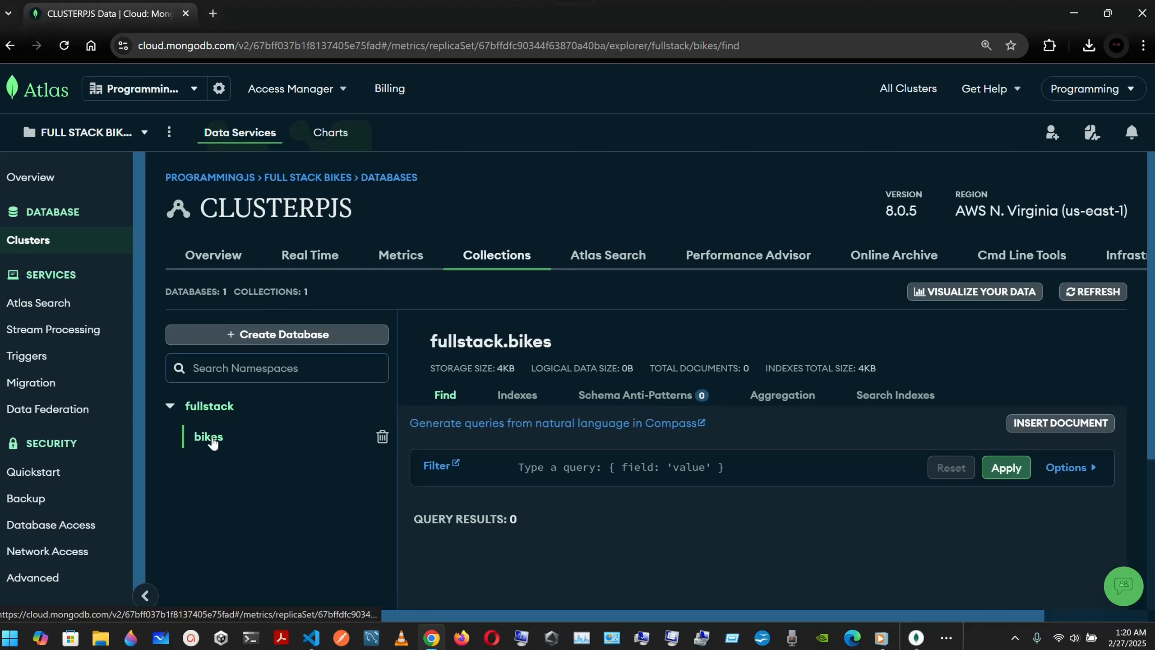
Step: From the CLUSTERPJS Overview, view the Connect > Drivers instructions, then close them
scroll(245, 469, down, 1)
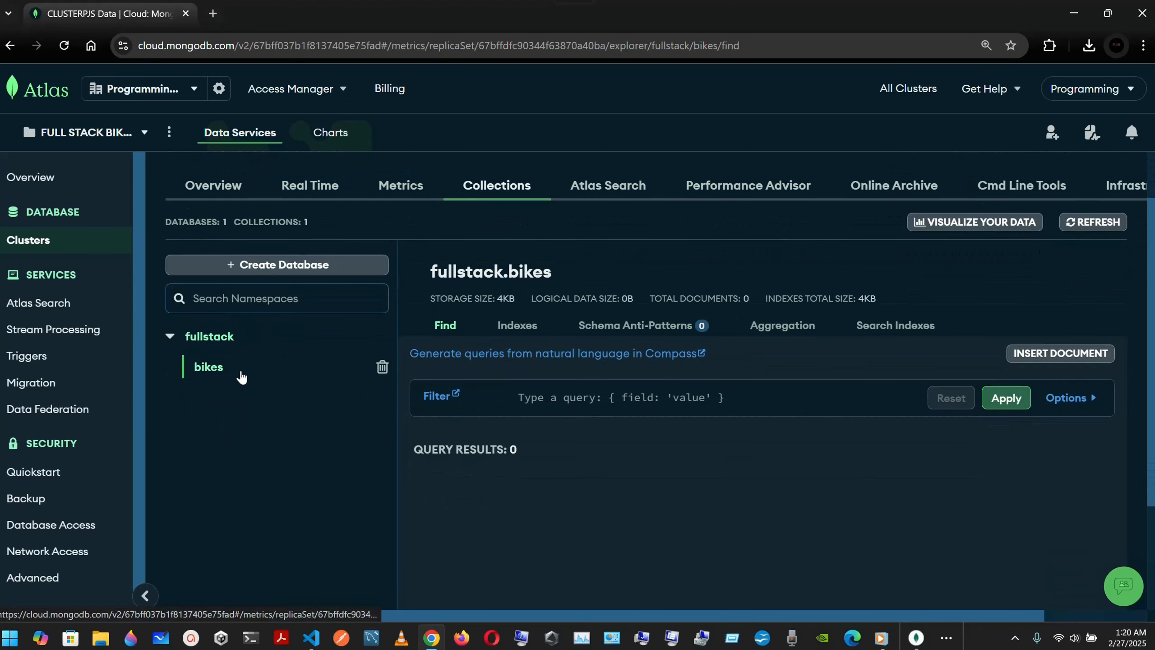
scroll(242, 377, down, 2)
scroll(242, 378, up, 3)
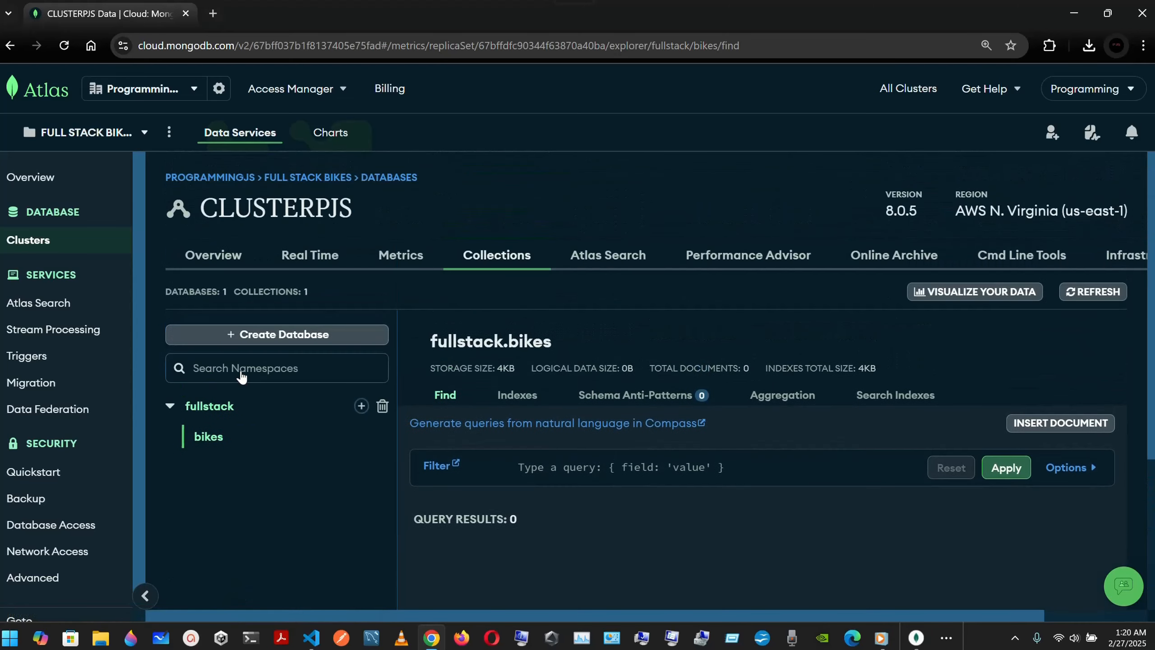
click(222, 260)
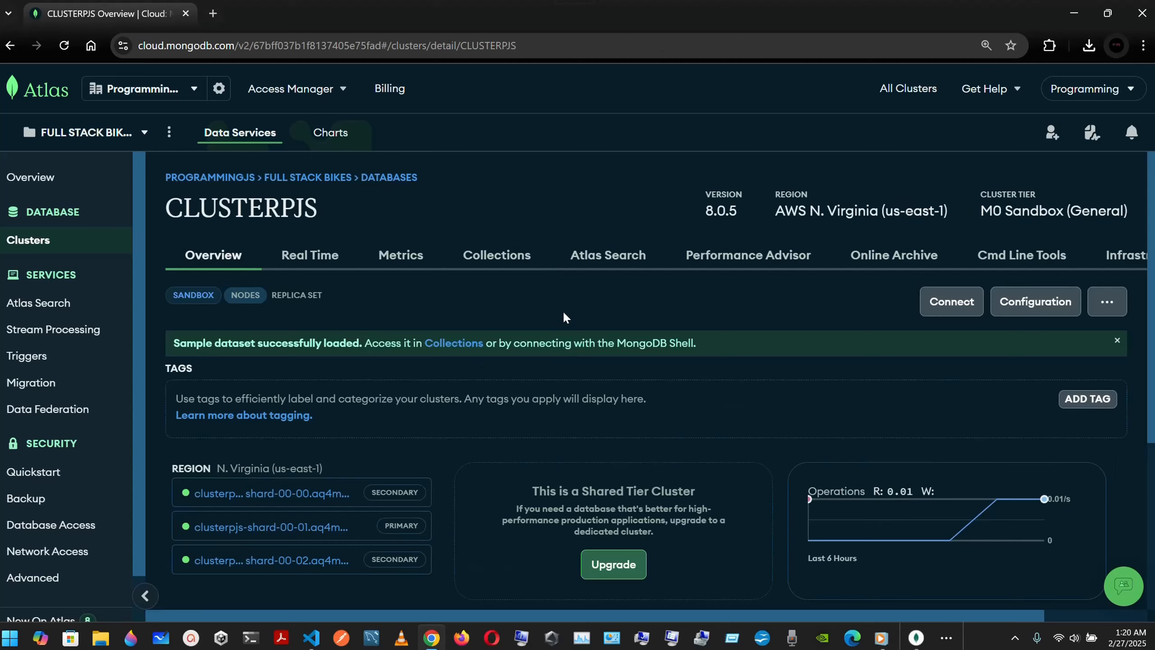
click(953, 302)
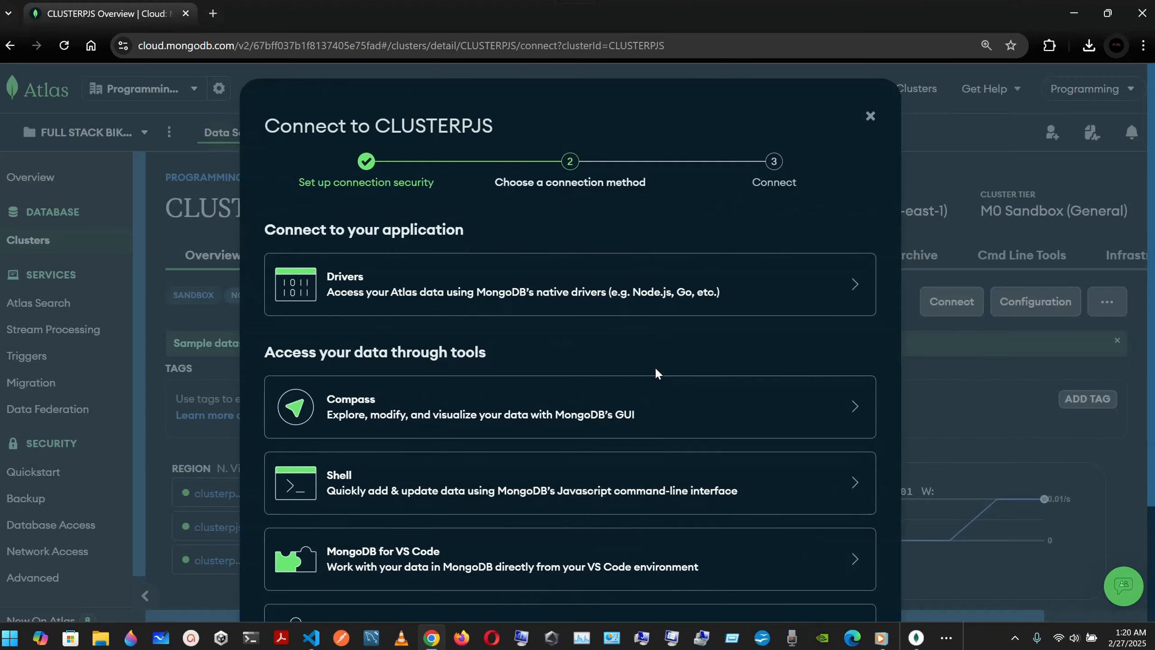
click(611, 273)
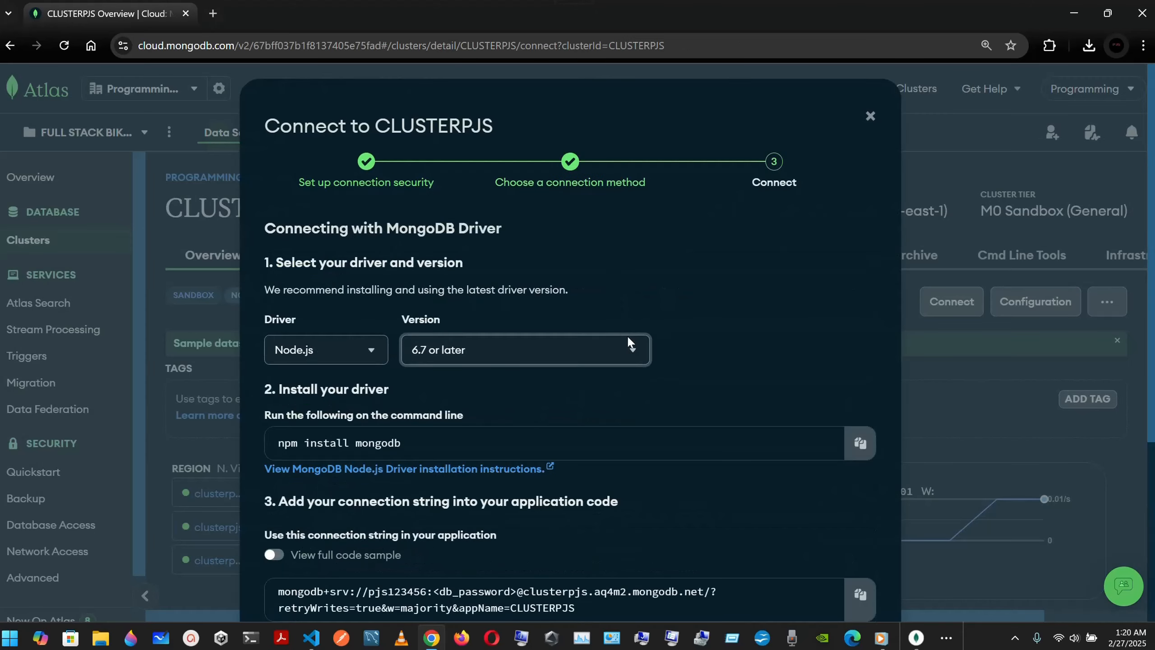
scroll(629, 341, down, 5)
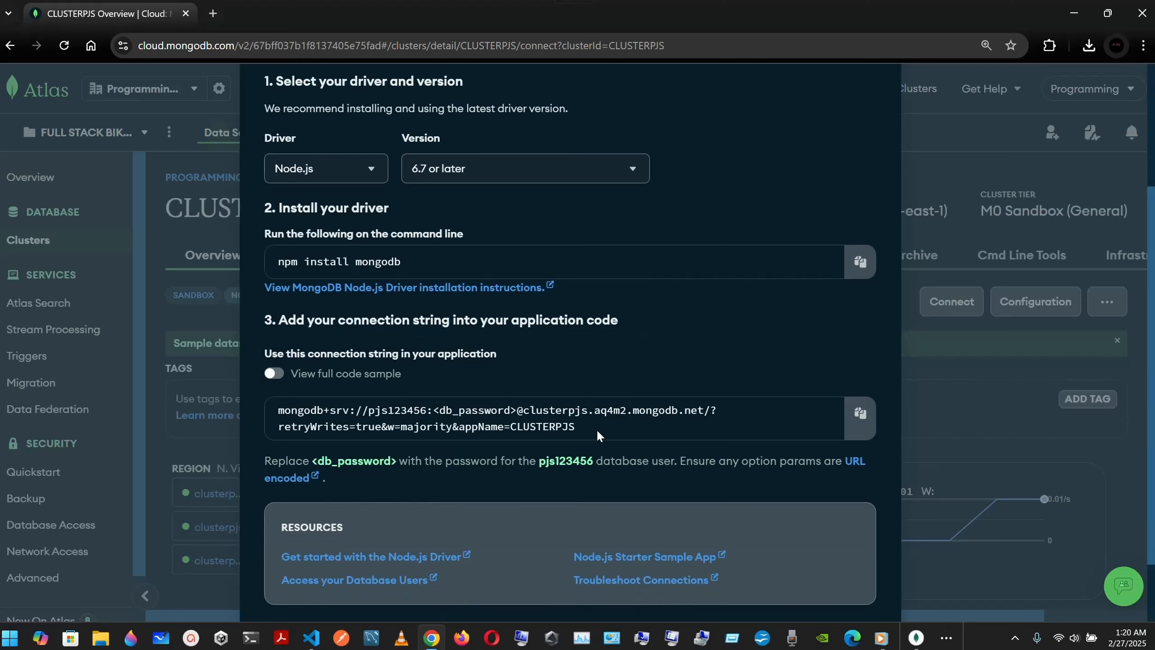
click(910, 336)
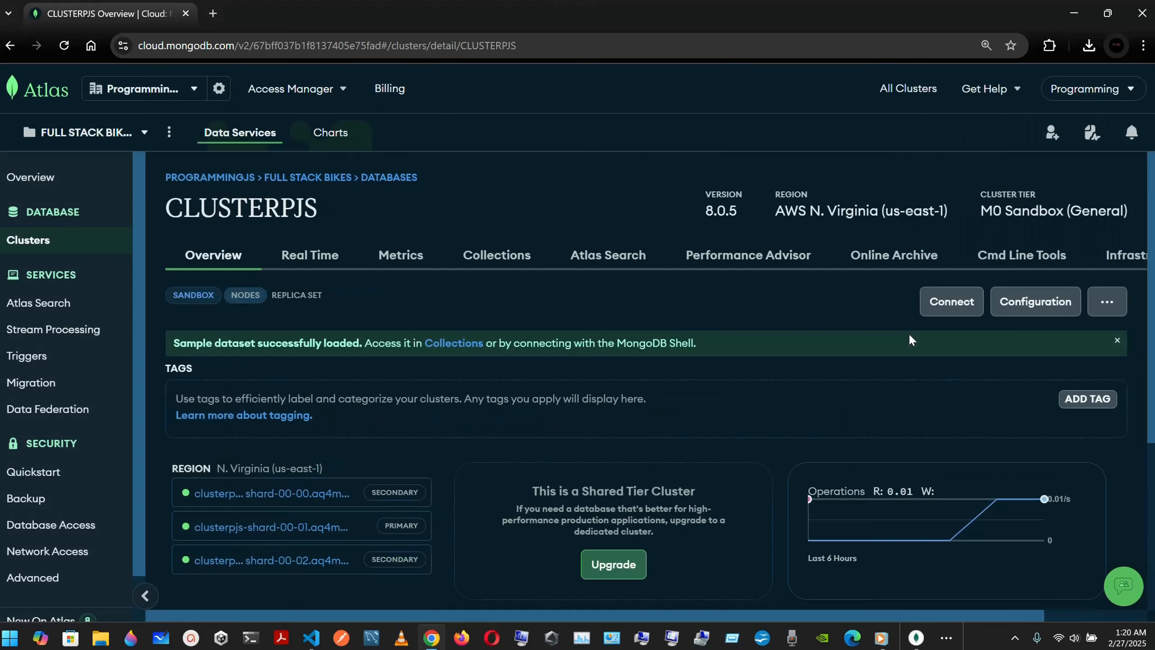
Step: Reopen the connection options and display the Node.js driver connection string
click(955, 315)
scroll(476, 367, down, 2)
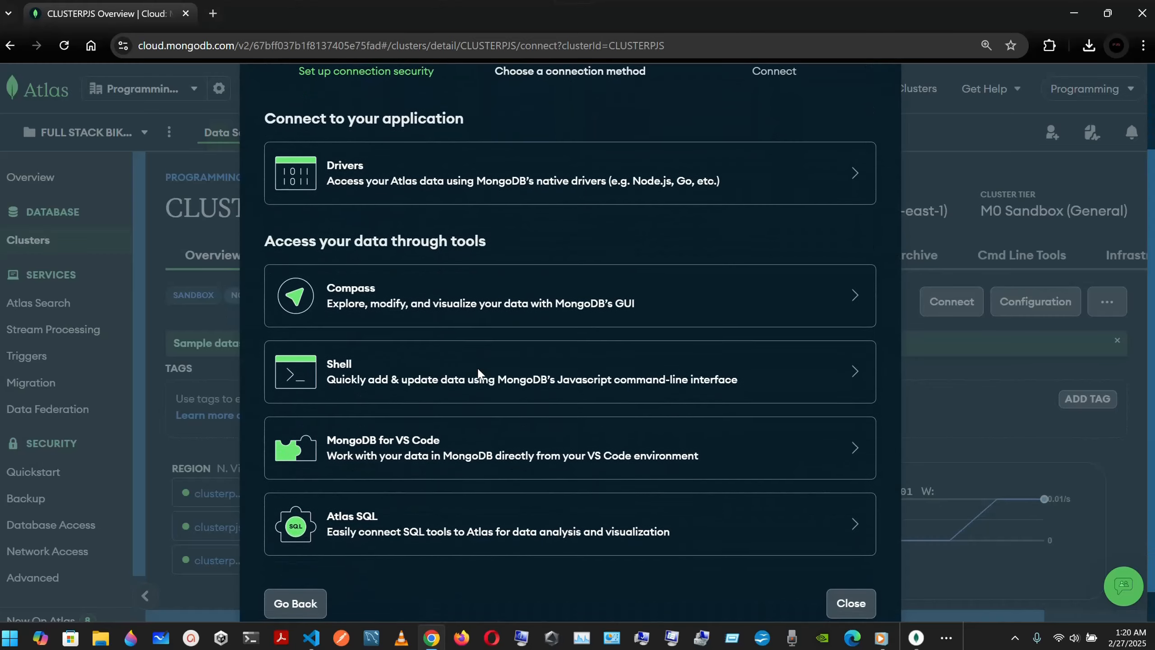
scroll(478, 310, up, 1)
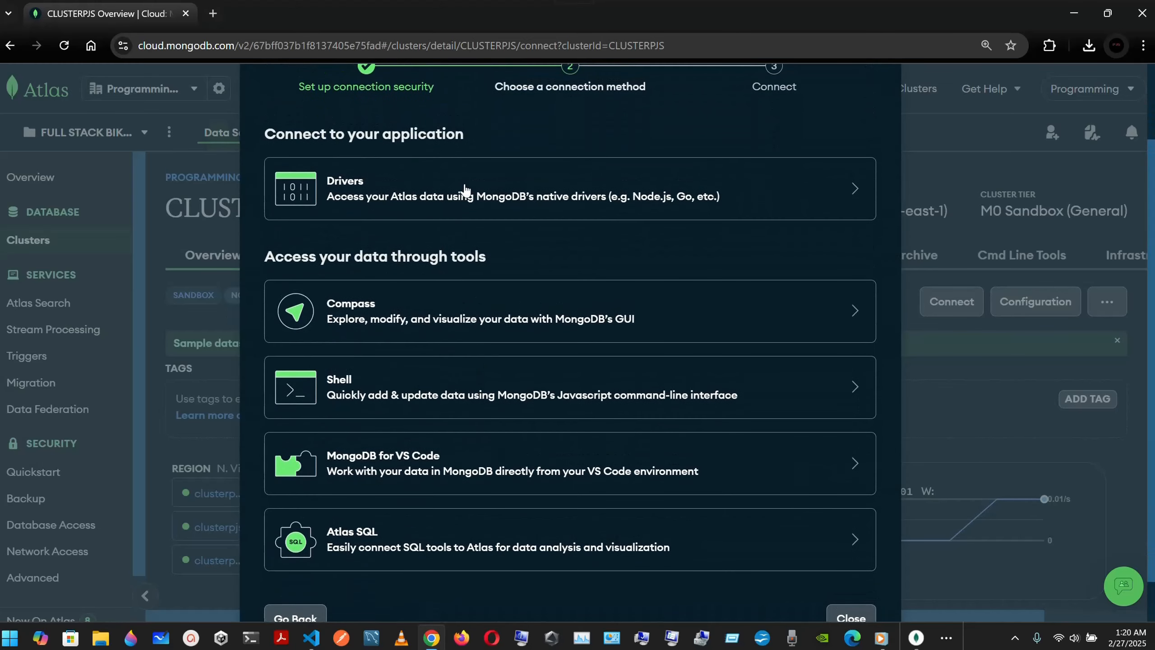
click(464, 188)
scroll(503, 361, down, 2)
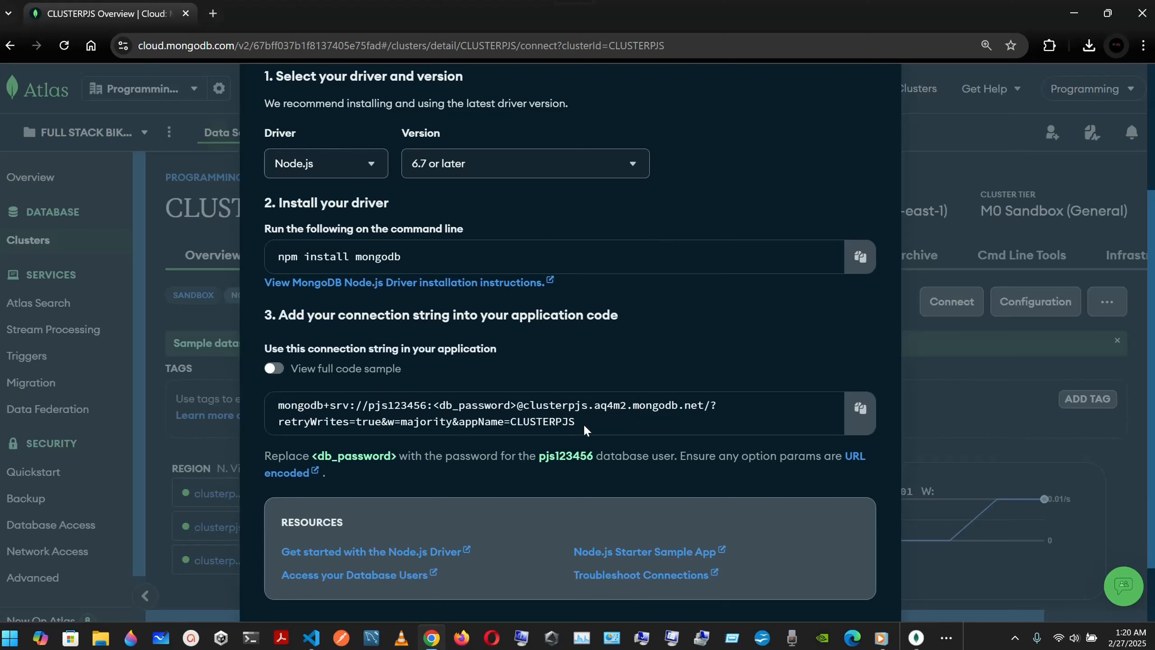
click(311, 638)
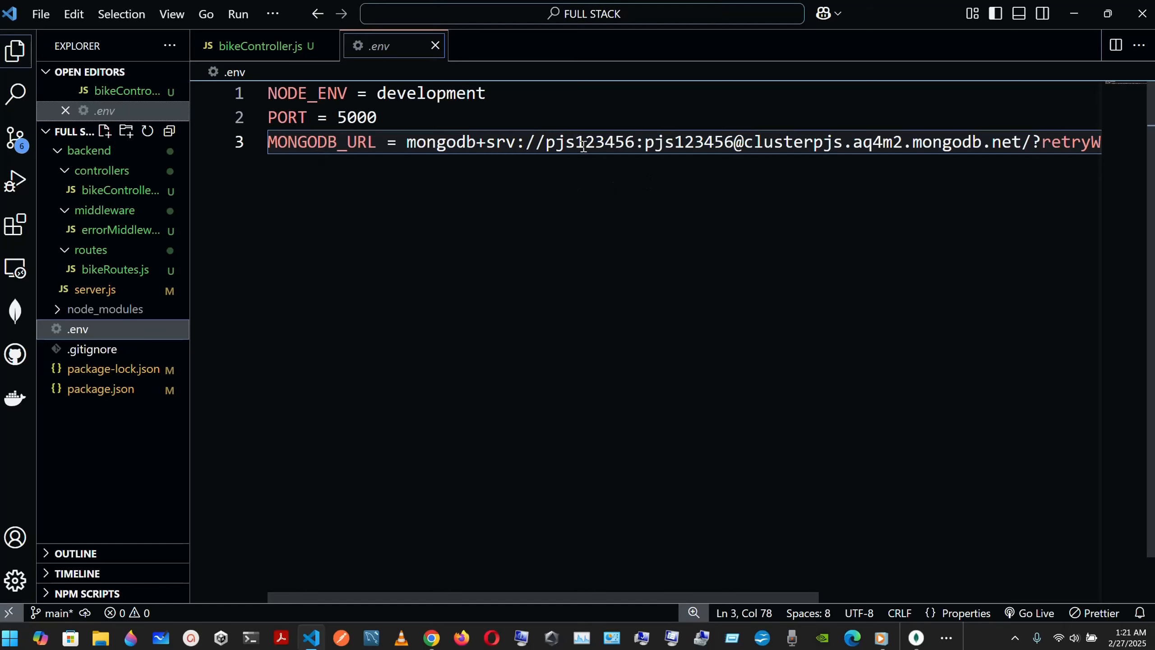
scroll(698, 235, right, 2)
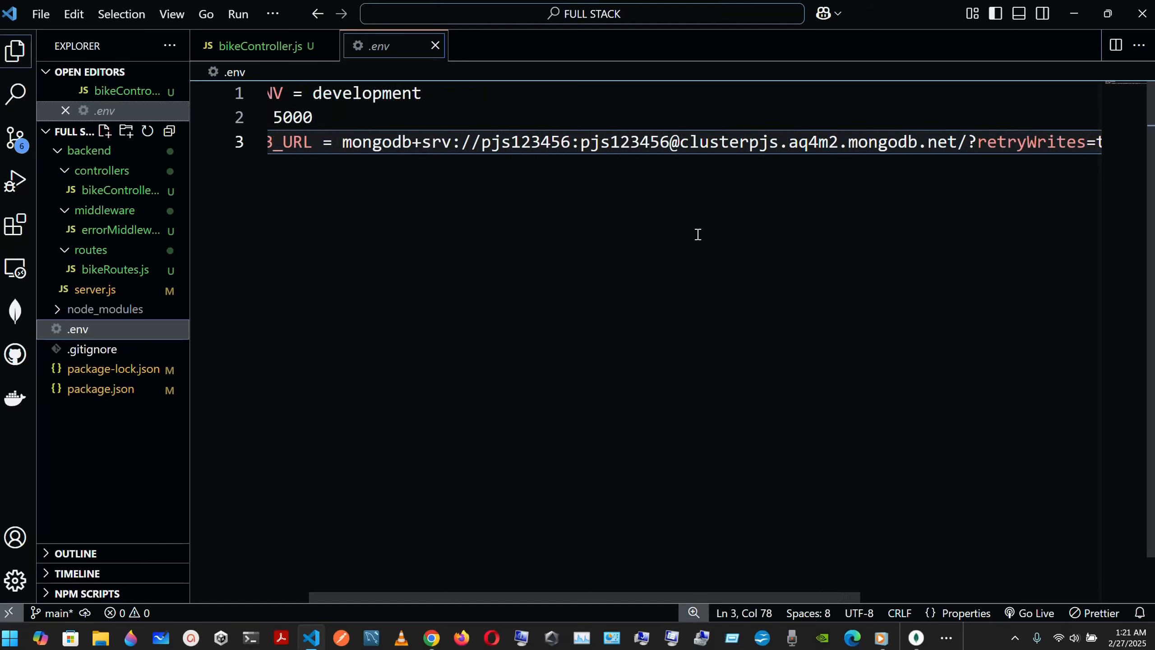